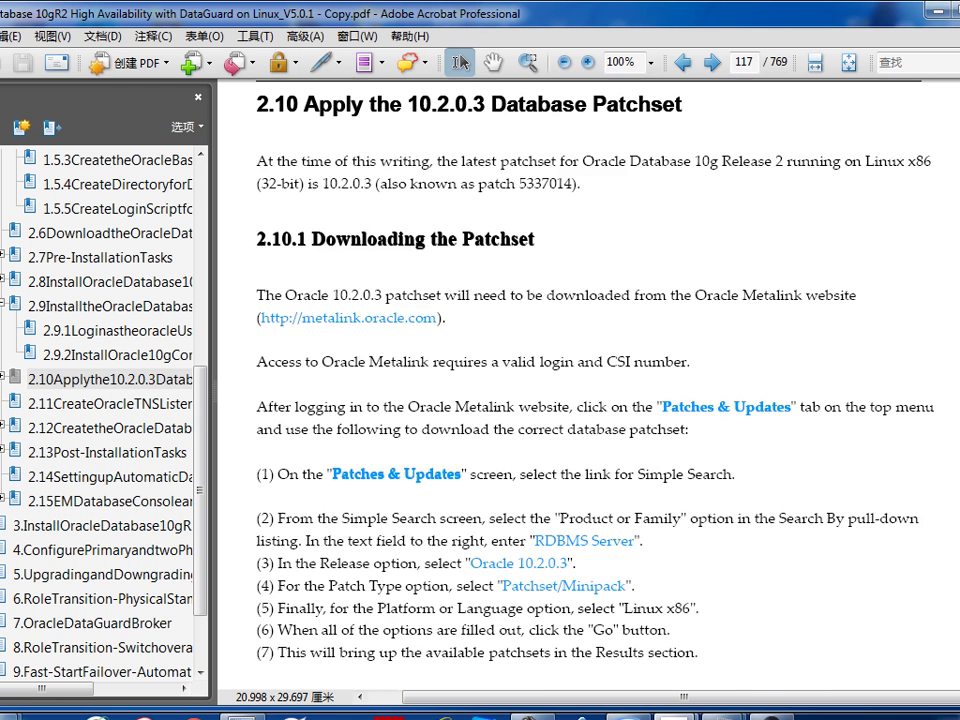
Review the patchset download and patch file extraction instructions in sections 2.10.1 and 2.10.2.
scroll(590, 400, down, 2)
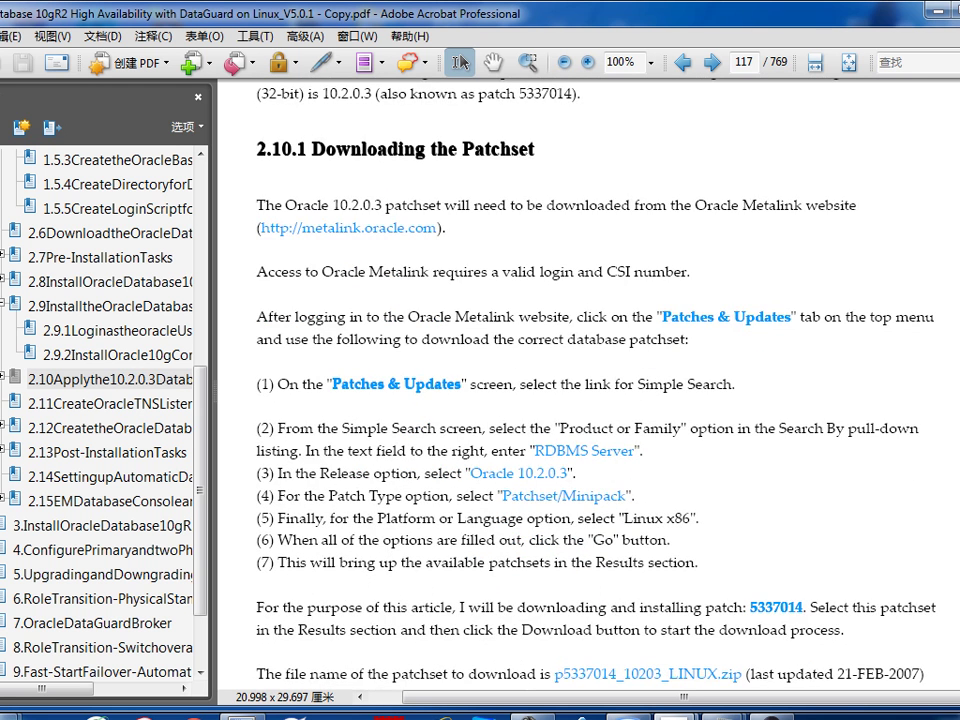
scroll(645, 205, down, 1)
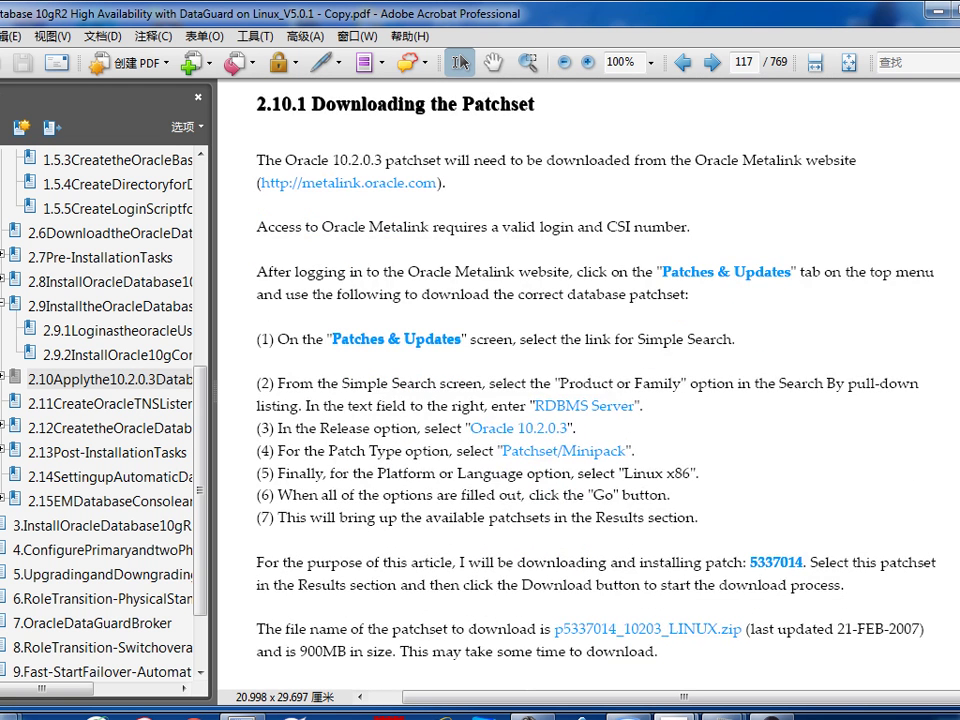
scroll(645, 160, down, 5)
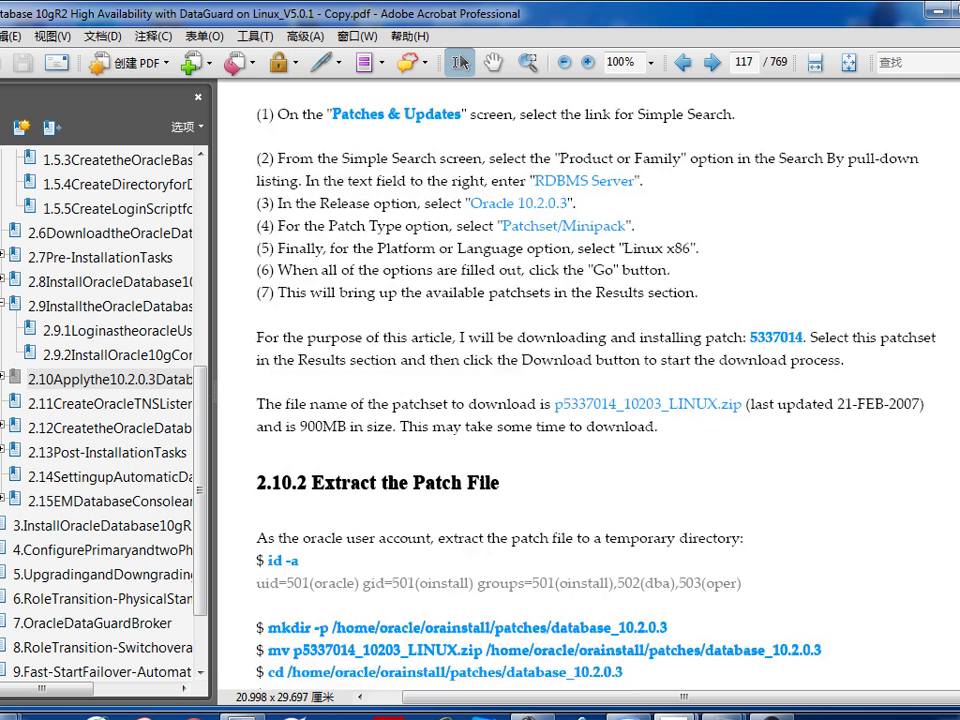
drag(561, 404, 569, 404)
drag(751, 337, 801, 337)
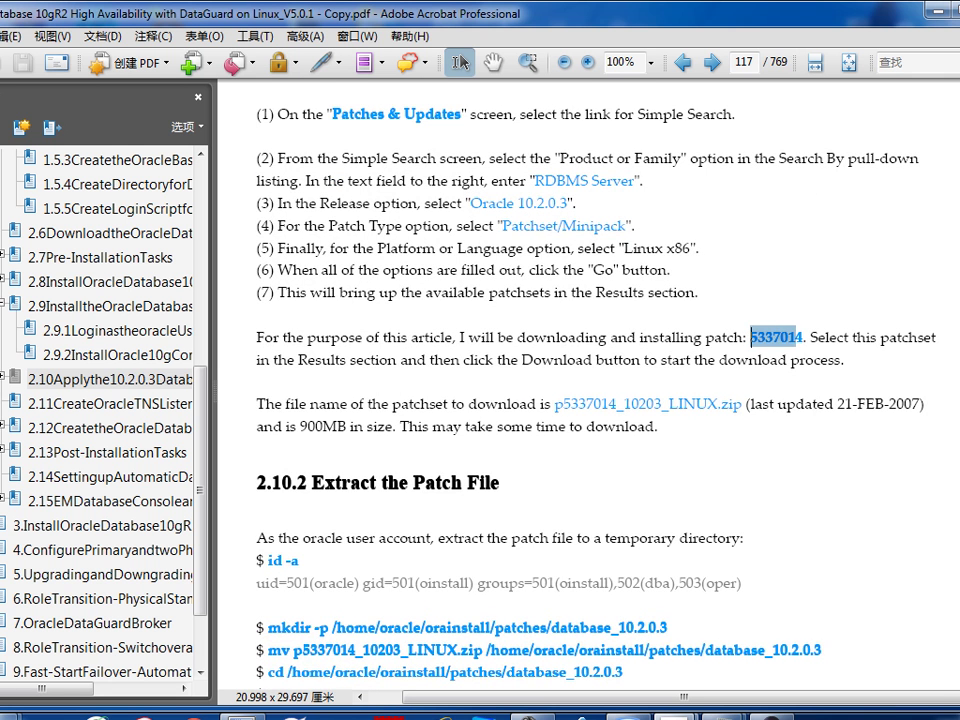
scroll(590, 400, down, 4)
drag(312, 302, 500, 302)
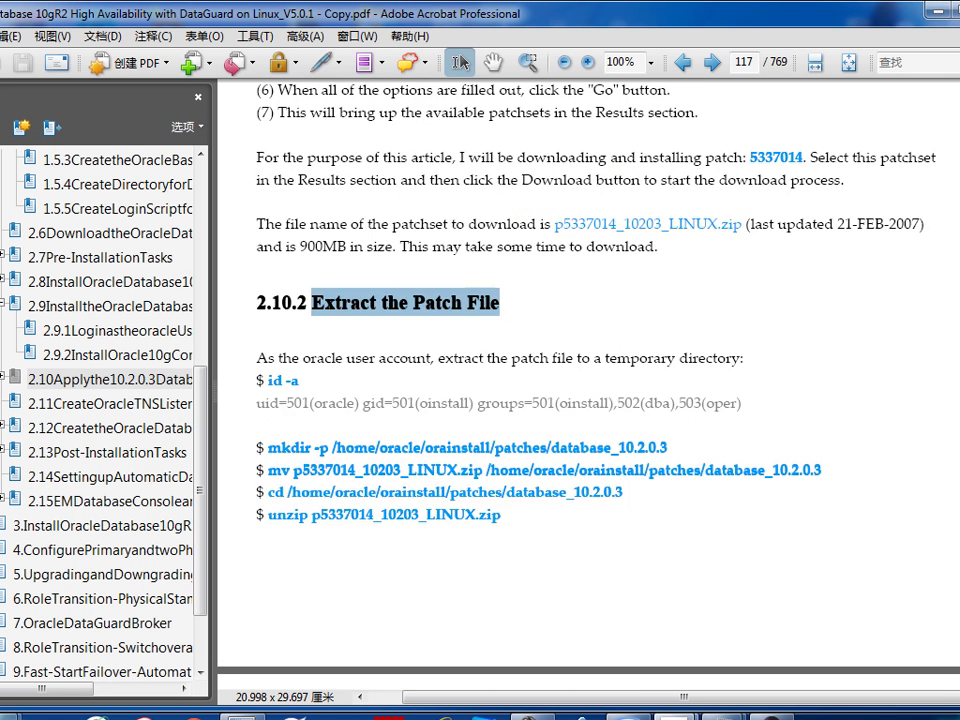
click(500, 302)
drag(312, 302, 500, 302)
scroll(500, 302, down, 1)
Skim the patchset guide from section 2.10.3 through the post-install scripts, and return to the start of section 2.10.
scroll(580, 380, down, 8)
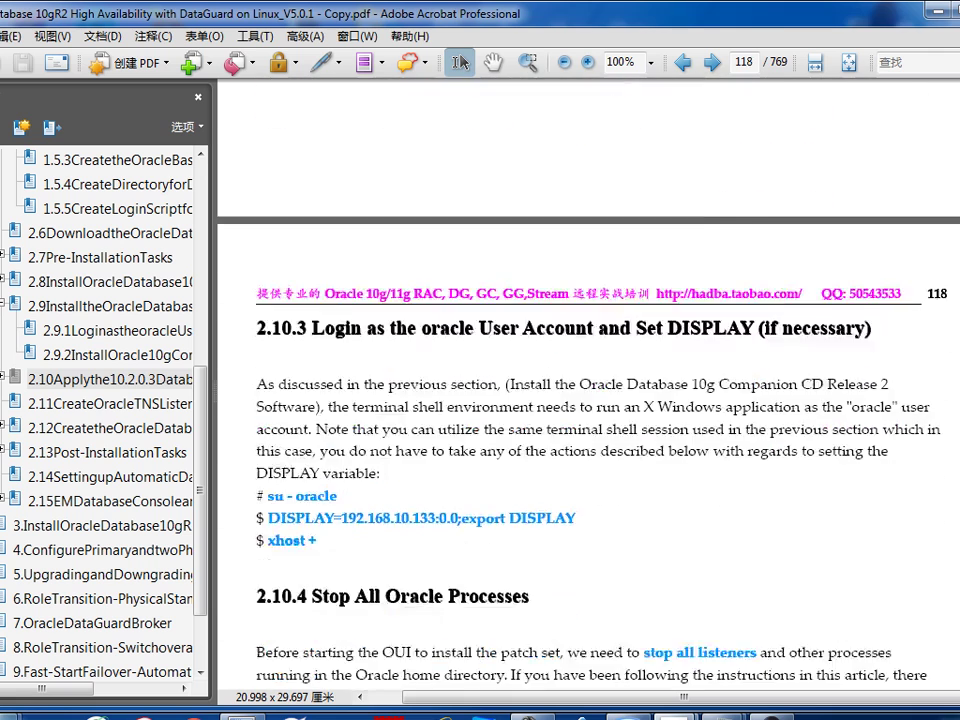
scroll(590, 380, down, 10)
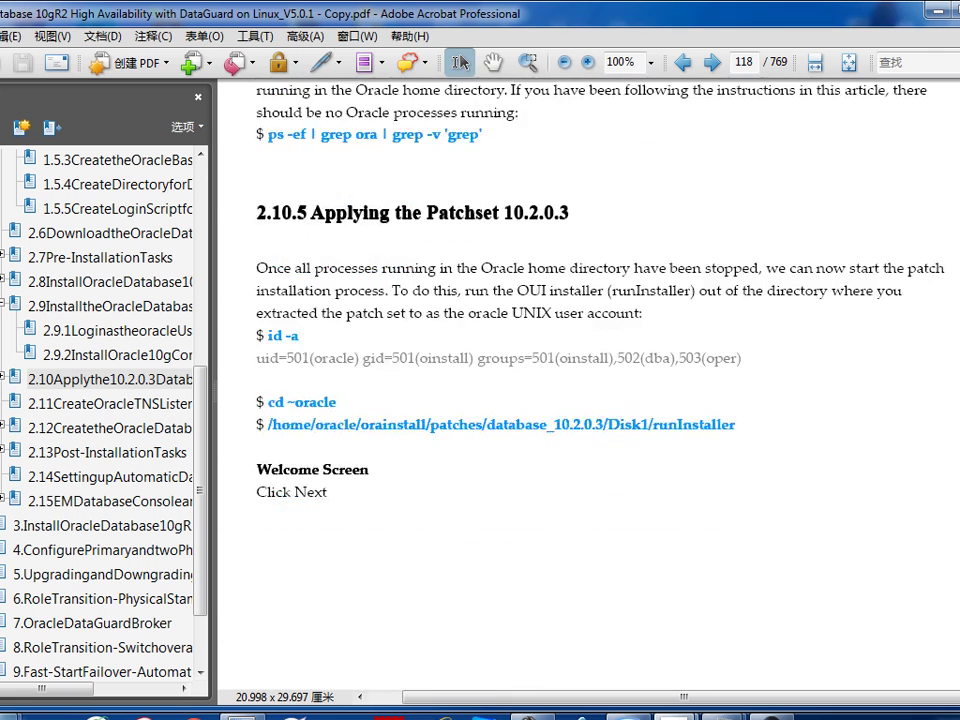
scroll(590, 380, down, 4)
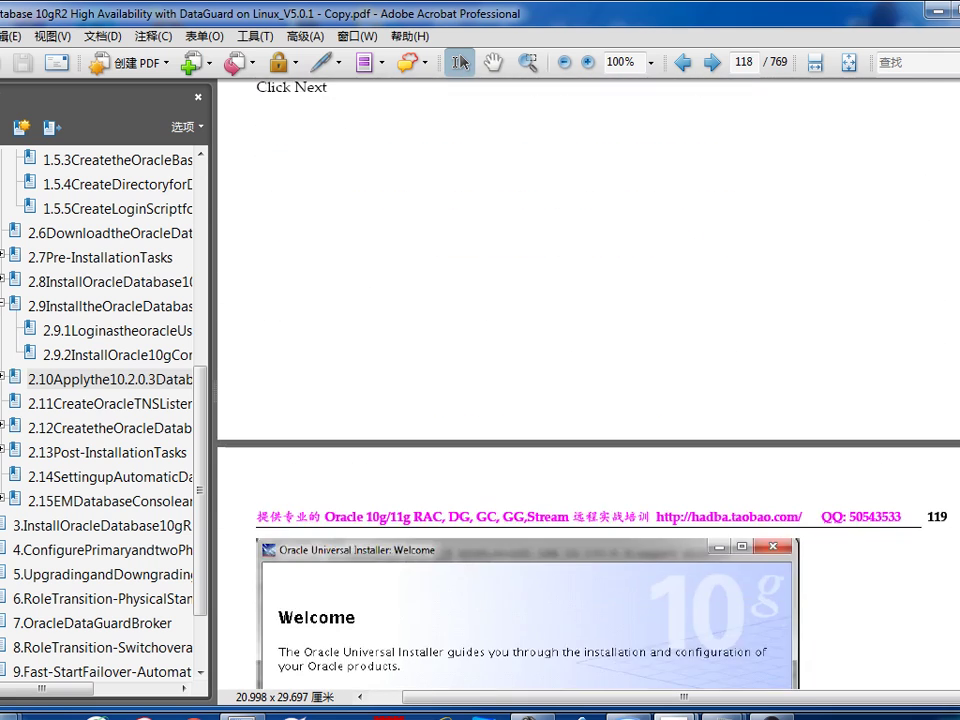
scroll(590, 380, down, 3)
key(h)
scroll(590, 380, down, 6)
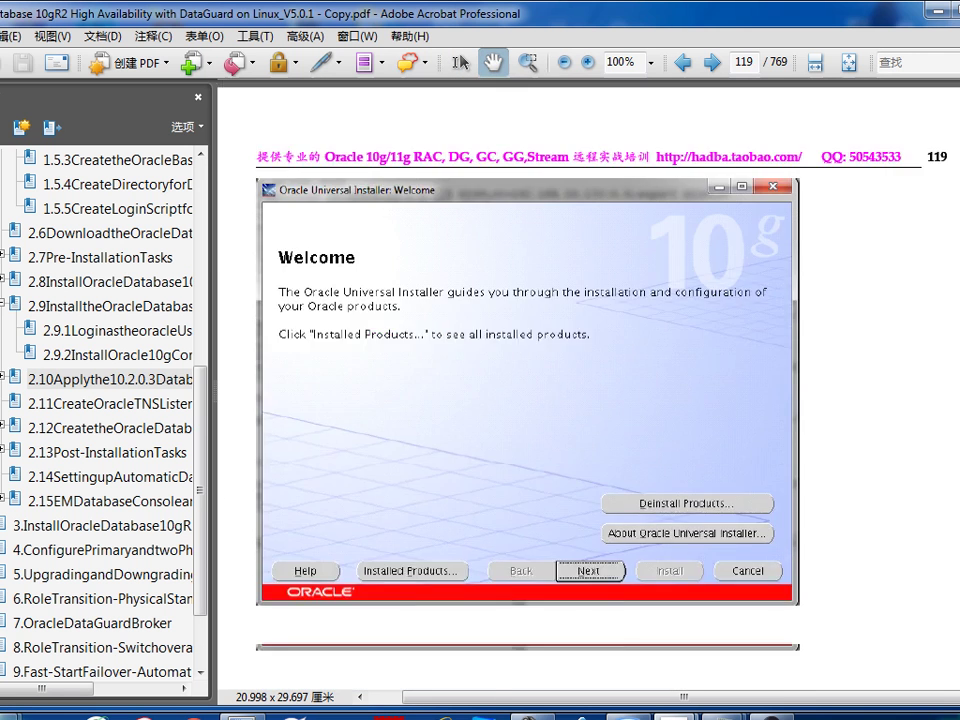
scroll(590, 380, down, 11)
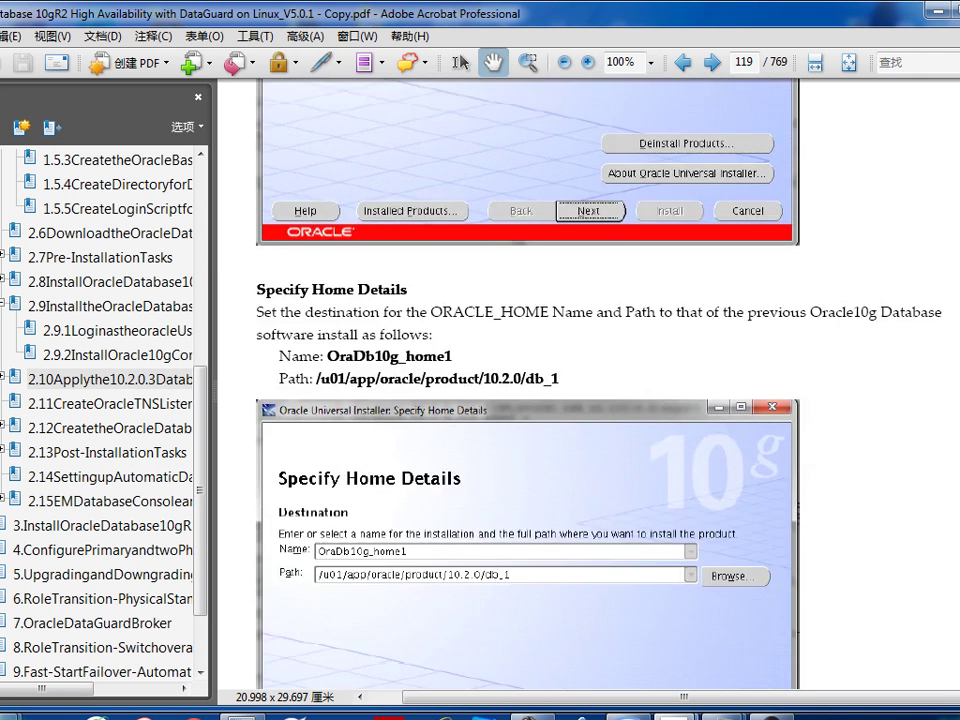
scroll(590, 380, down, 18)
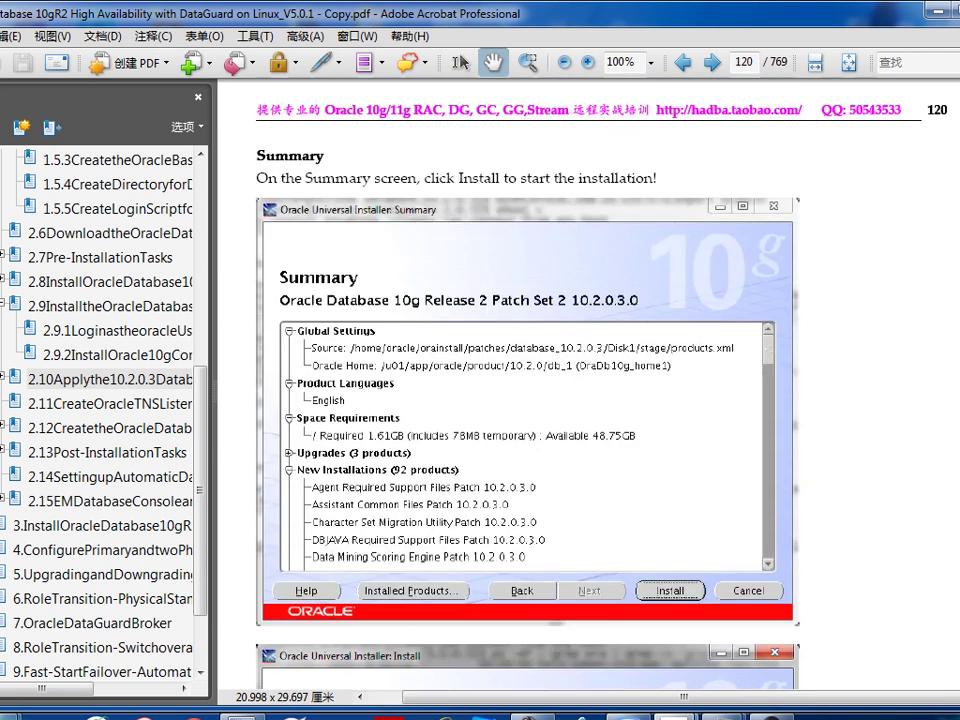
scroll(590, 380, down, 17)
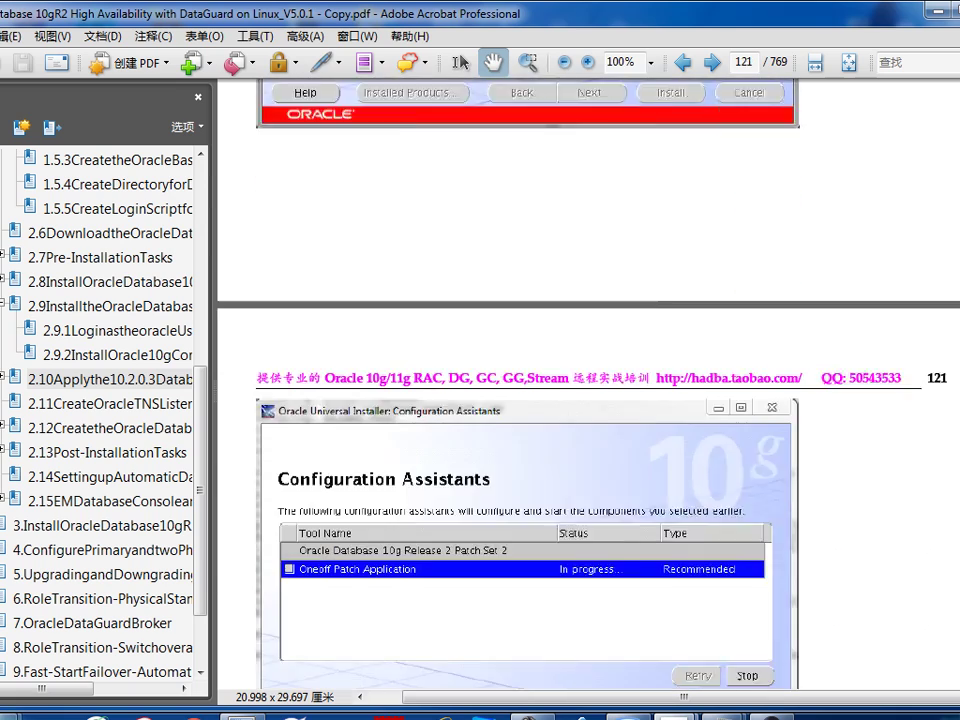
scroll(590, 380, down, 17)
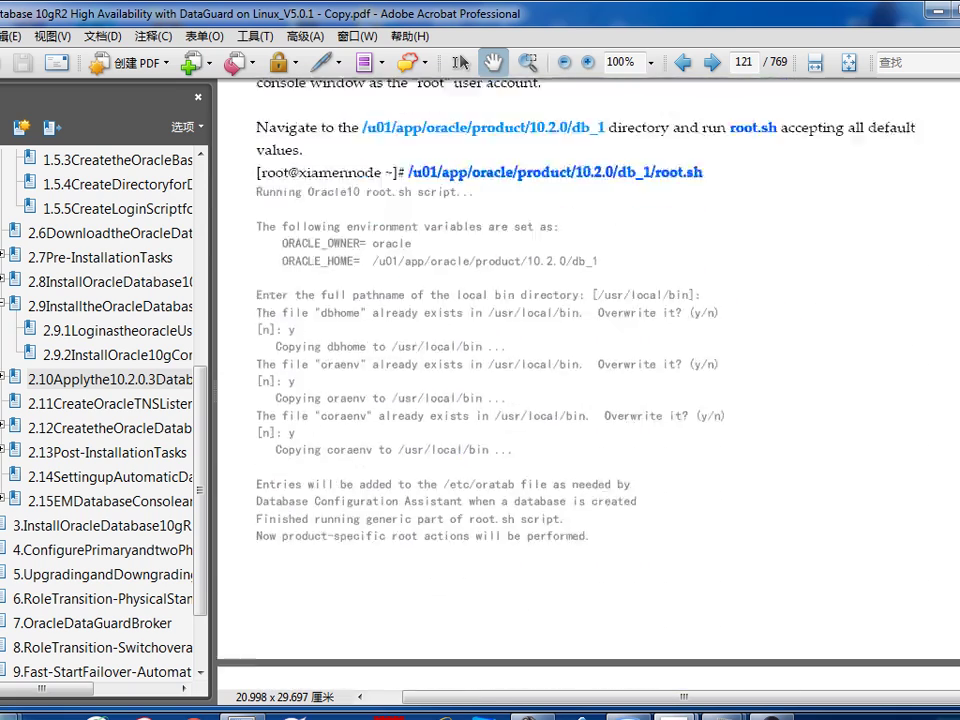
scroll(590, 380, down, 18)
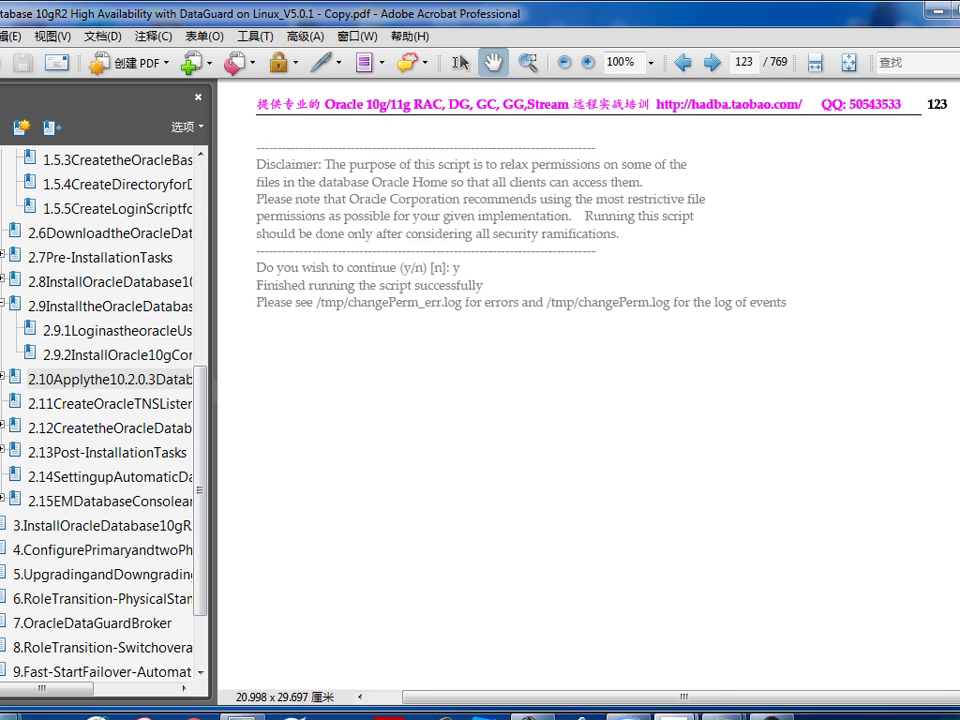
click(100, 379)
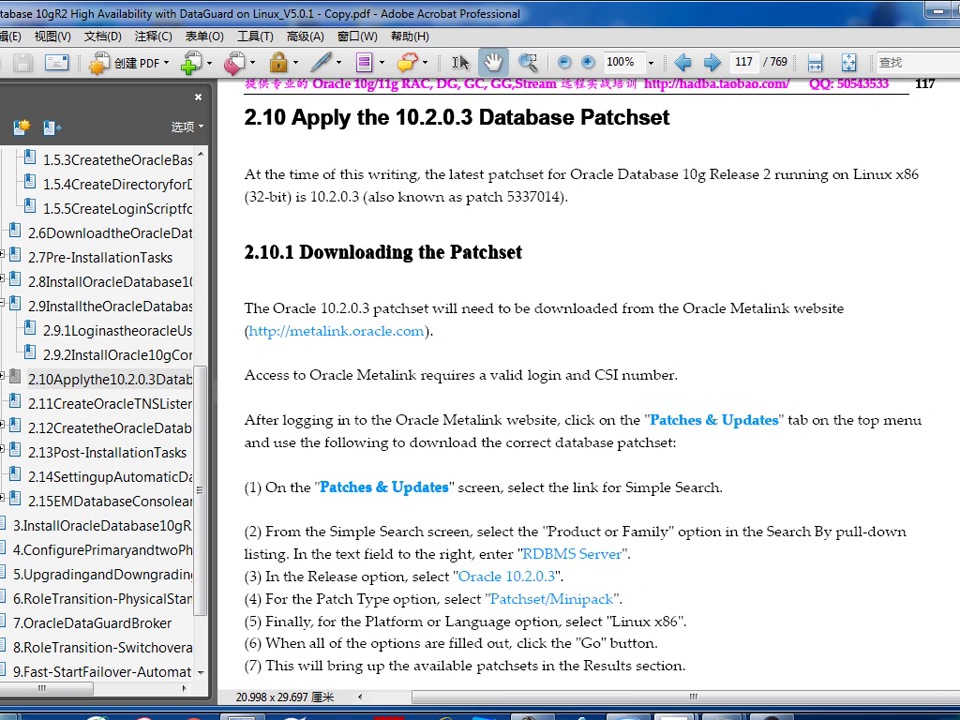
Switch to SecureCRT and create the directory /home/oracle/orainstall/patches/database_10.2.0.3 with mkdir -p.
key(alt+Tab)
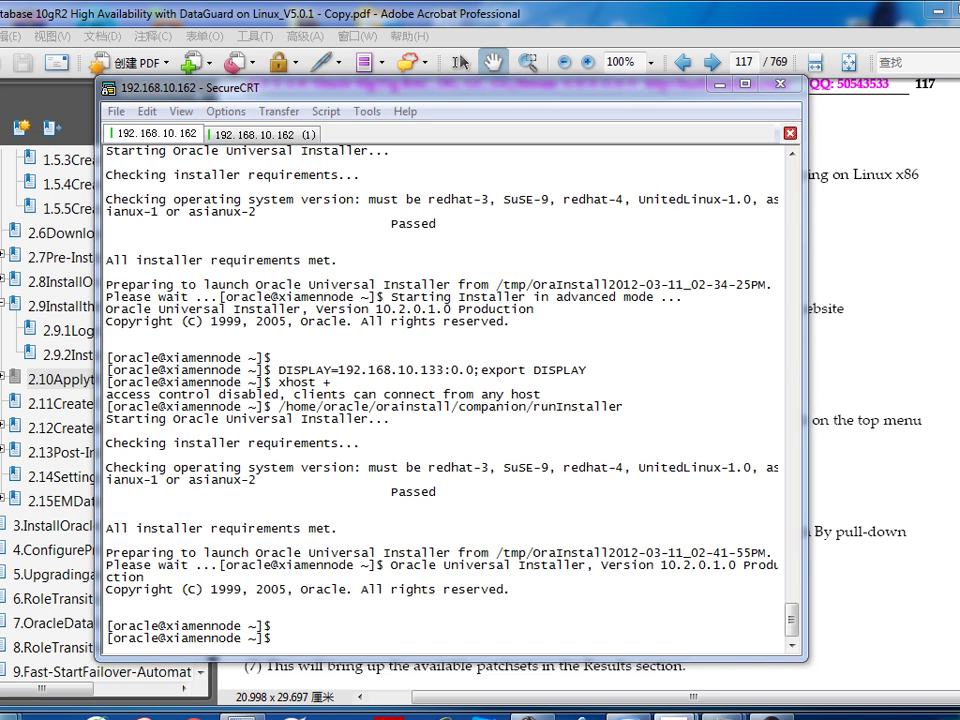
right_click(443, 243)
click(480, 277)
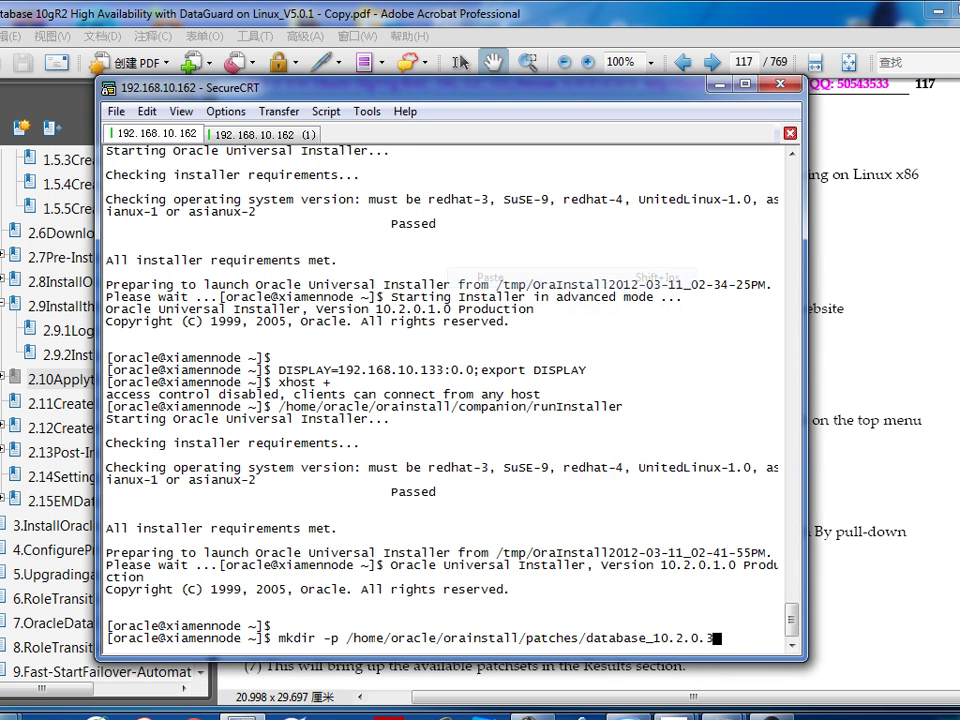
key(Return)
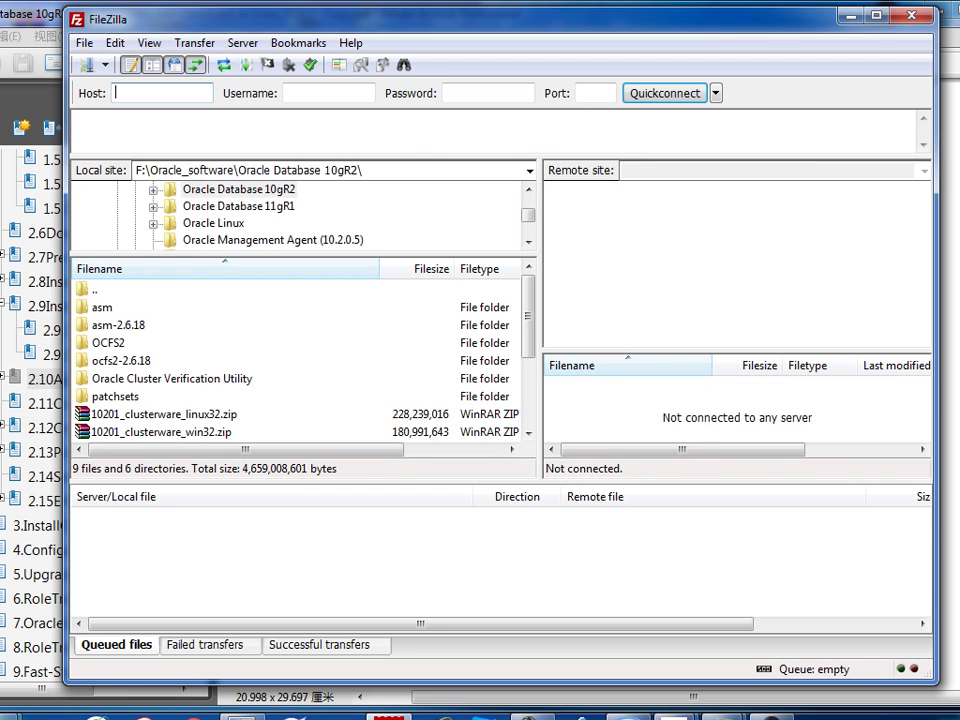
In FileZilla, connect to the saved site xiamennode and accept the server's new host key.
key(alt+f)
key(Return)
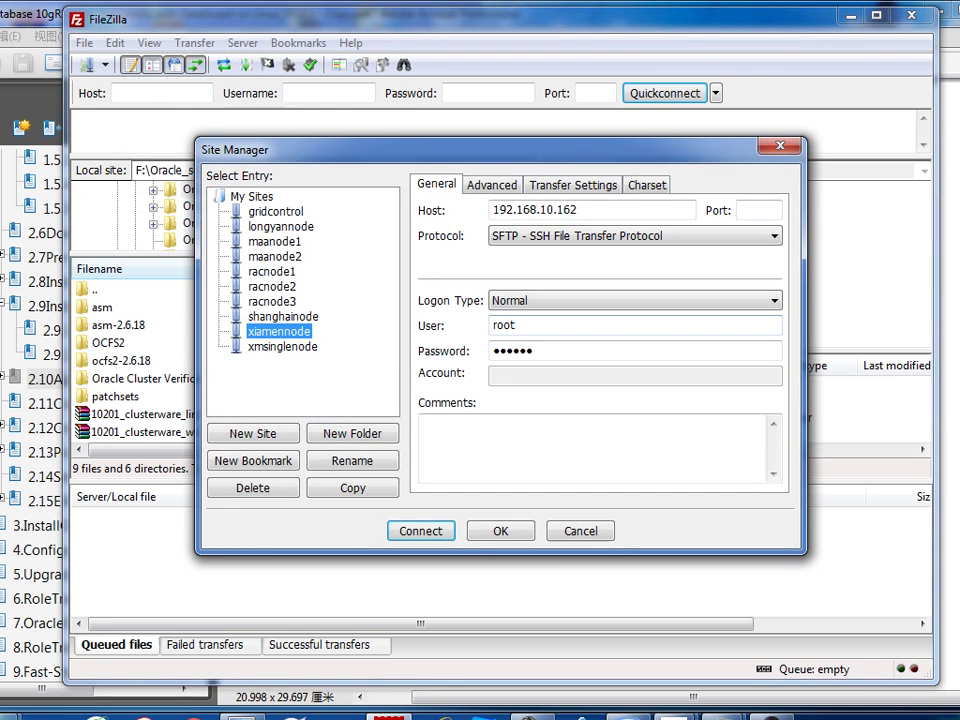
key(Return)
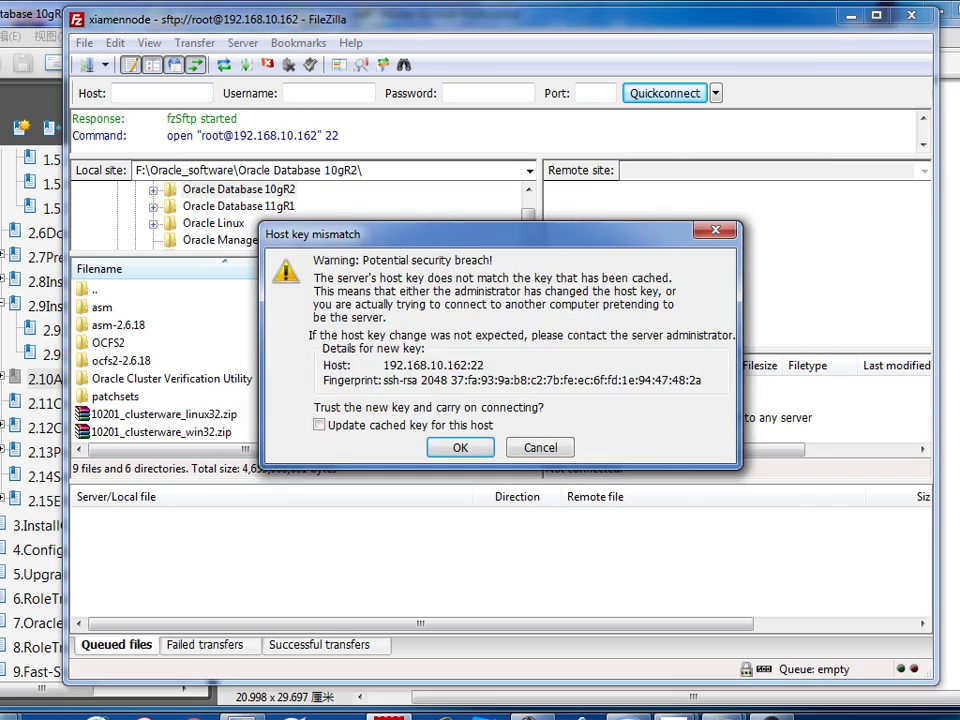
key(Return)
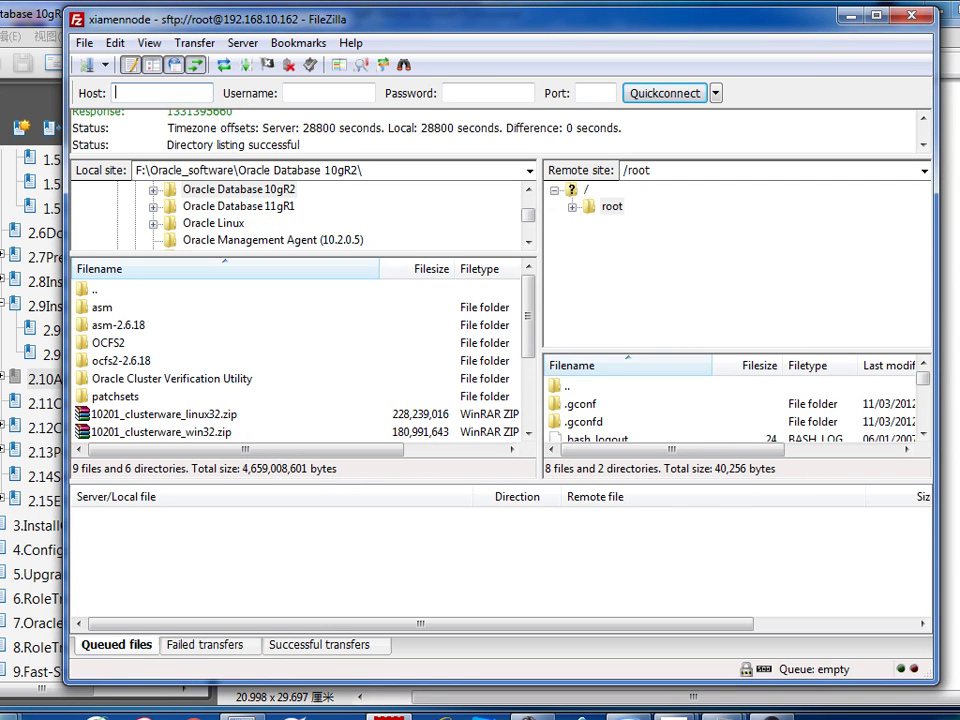
Open the remote directory /home/oracle/orainstall/patches/database_10.2.0.3.
click(616, 273)
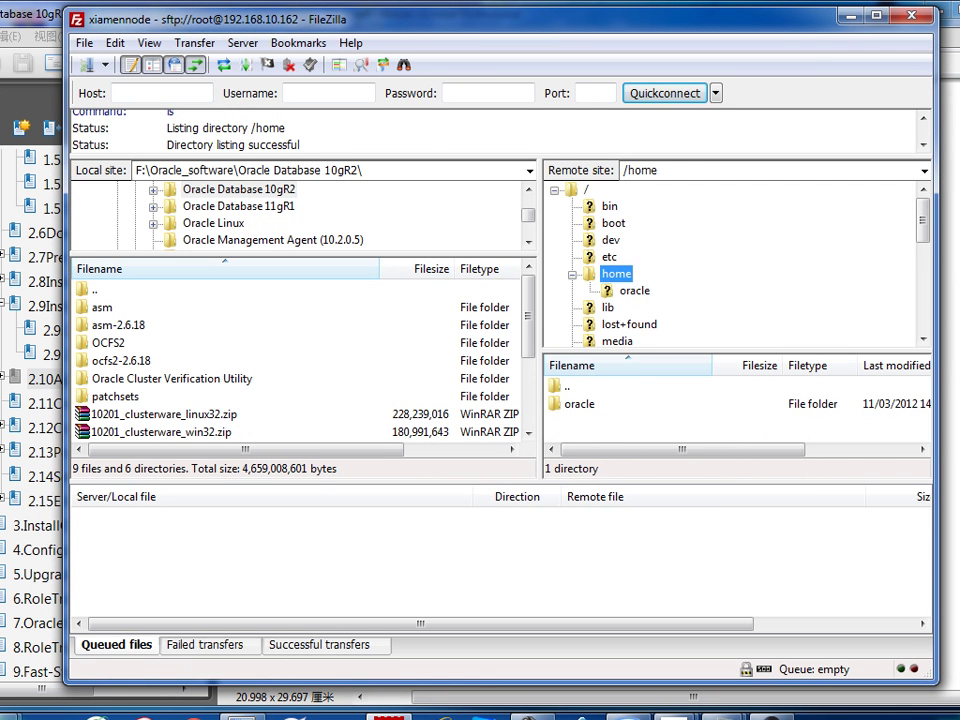
click(634, 290)
click(660, 324)
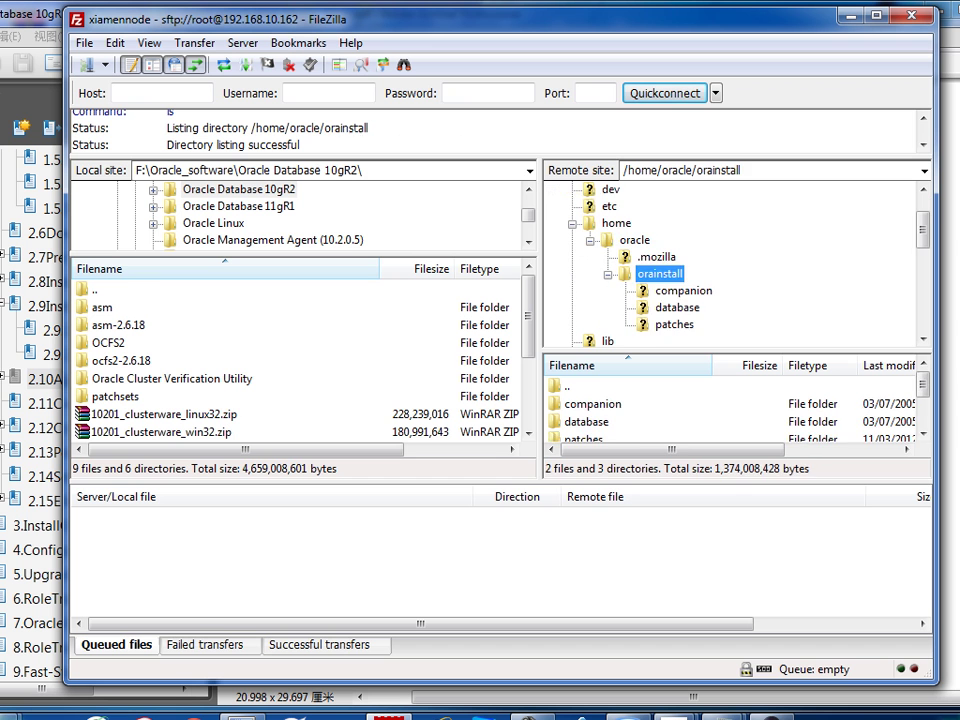
click(674, 324)
click(715, 324)
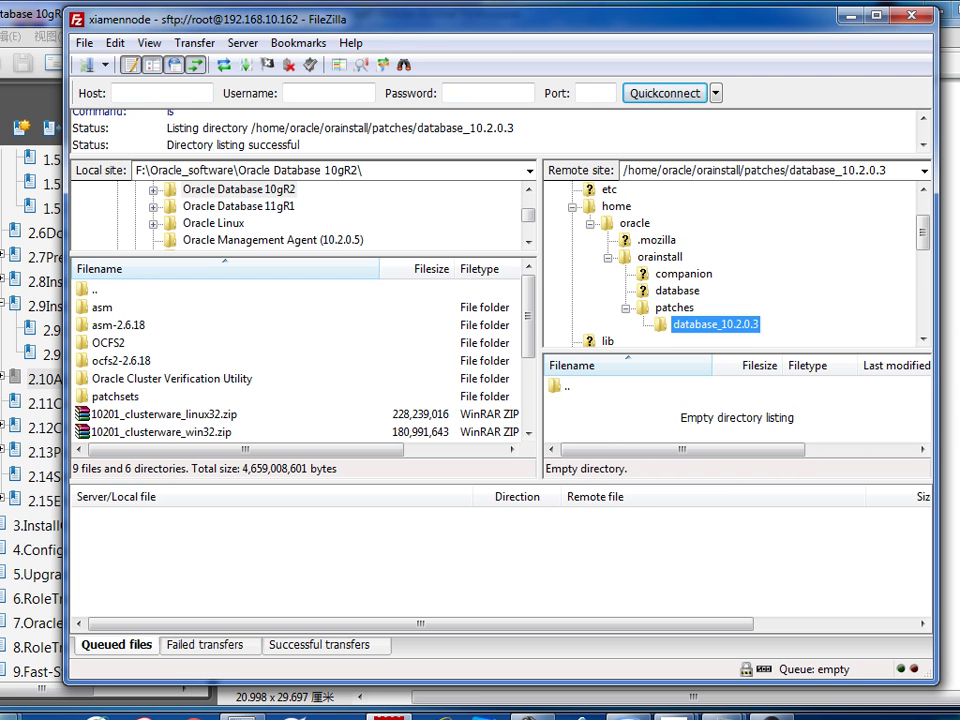
Upload p5337014_10203_LINUX.zip from the local patchsets folder to the remote database_10.2.0.3 directory.
double_click(101, 396)
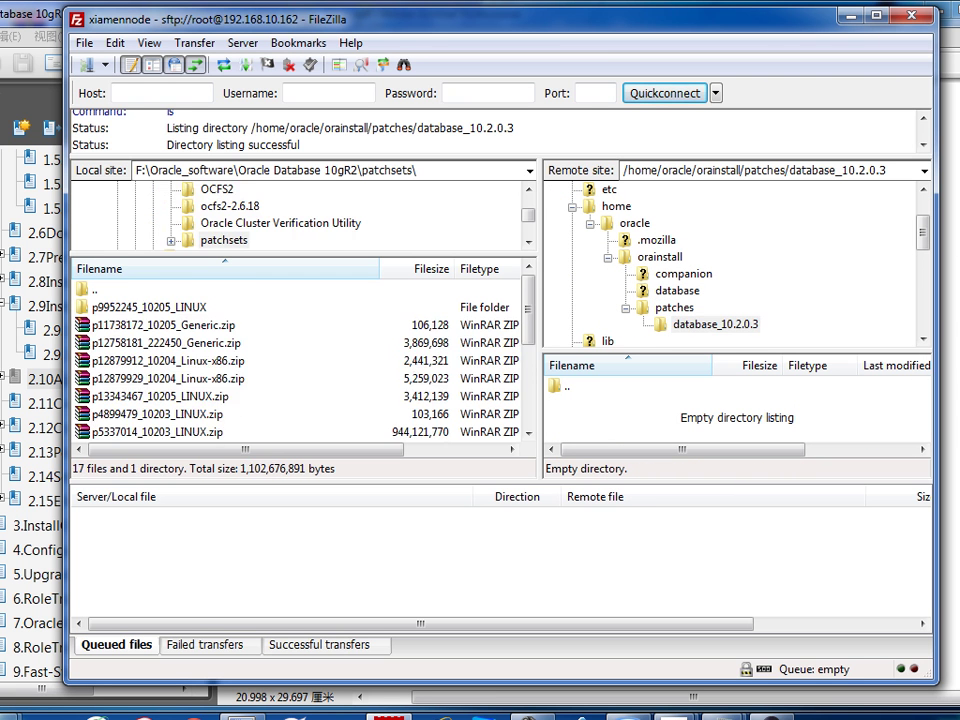
scroll(300, 360, down, 2)
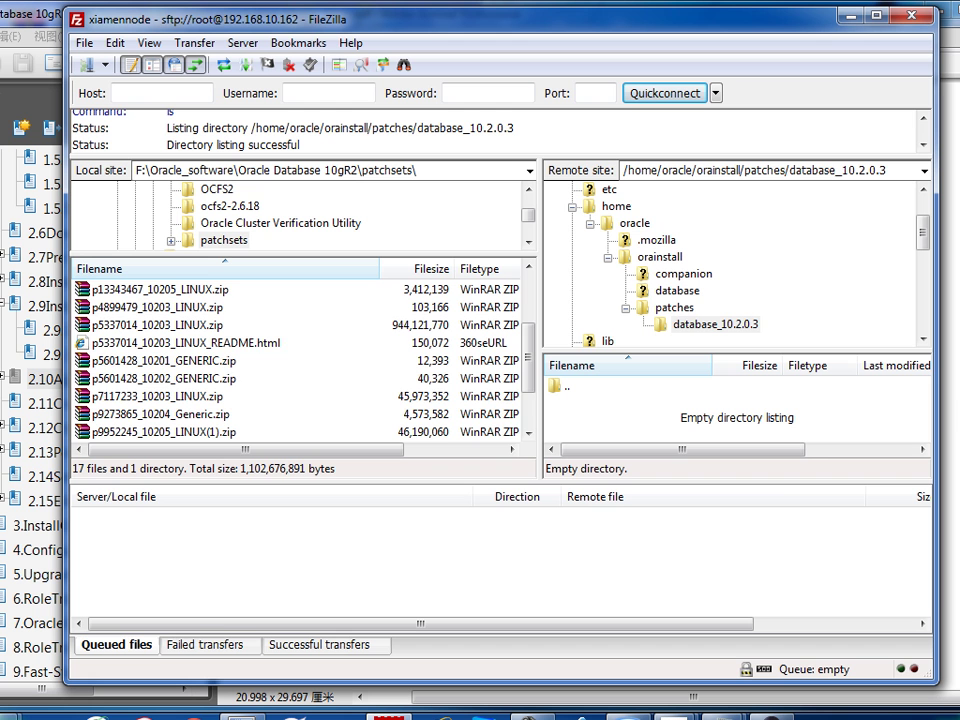
scroll(300, 360, down, 1)
scroll(300, 360, up, 2)
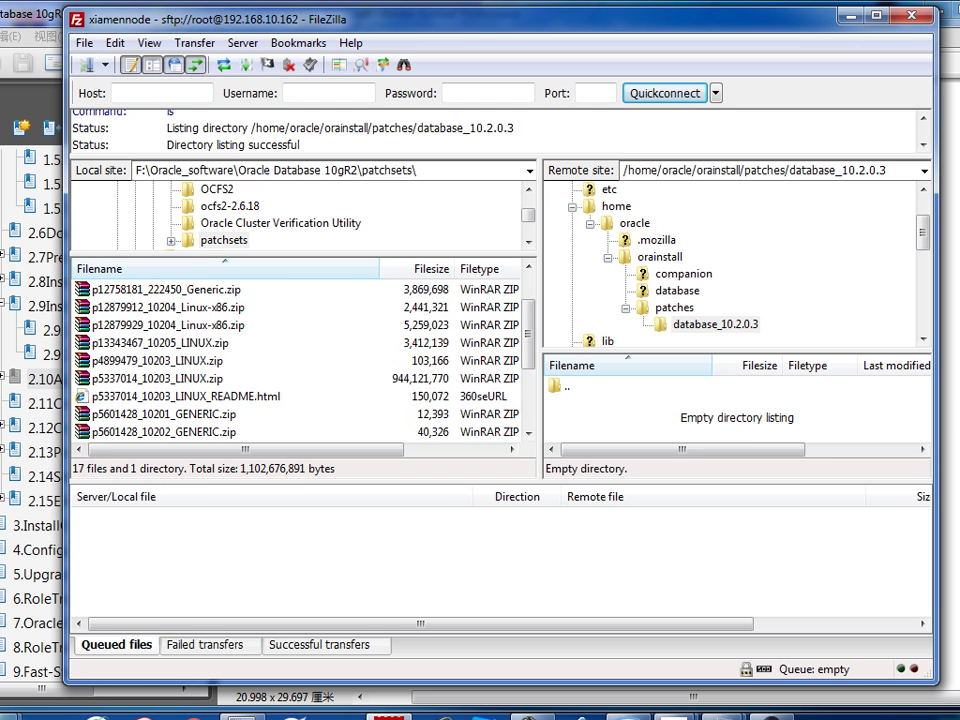
click(178, 378)
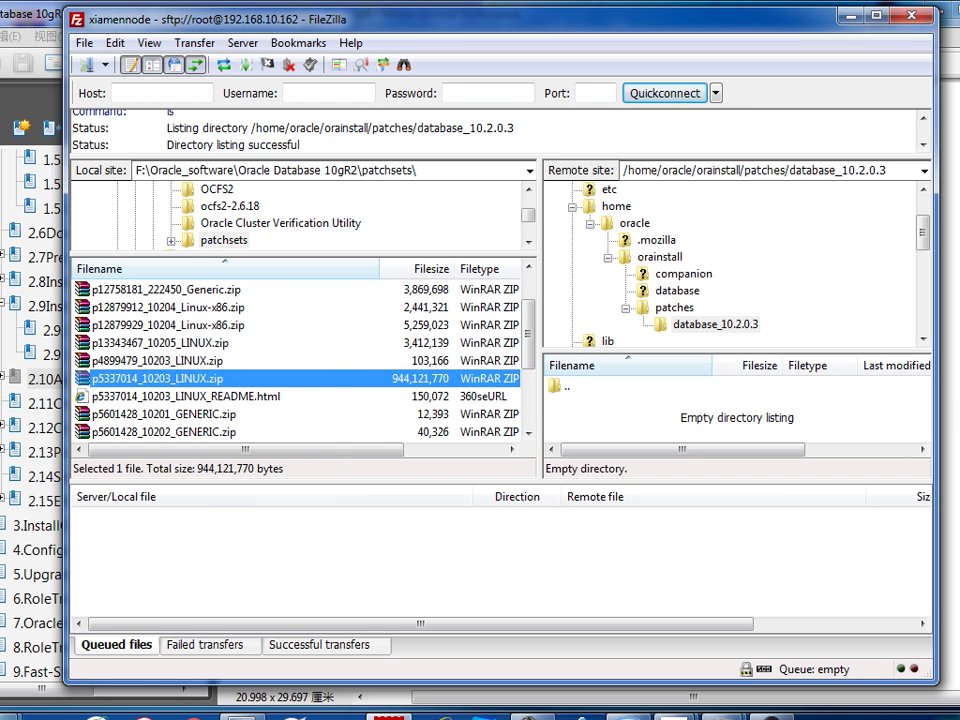
right_click(178, 378)
click(221, 390)
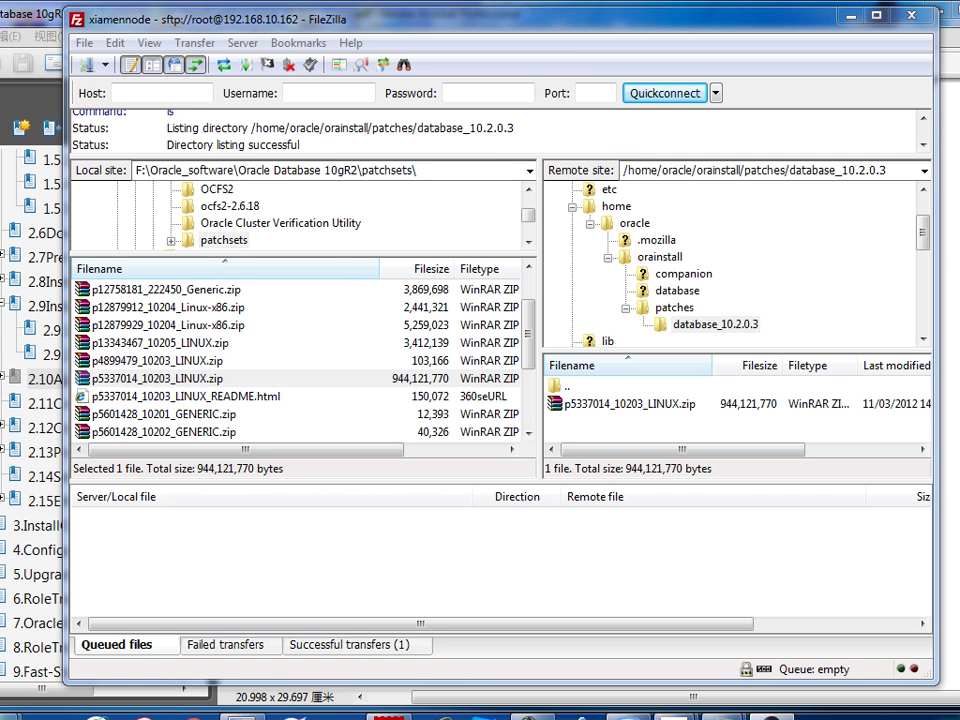
Switch to SecureCRT and change to the directory /home/oracle/orainstall/patches/database_10.2.0.3.
key(alt+Tab)
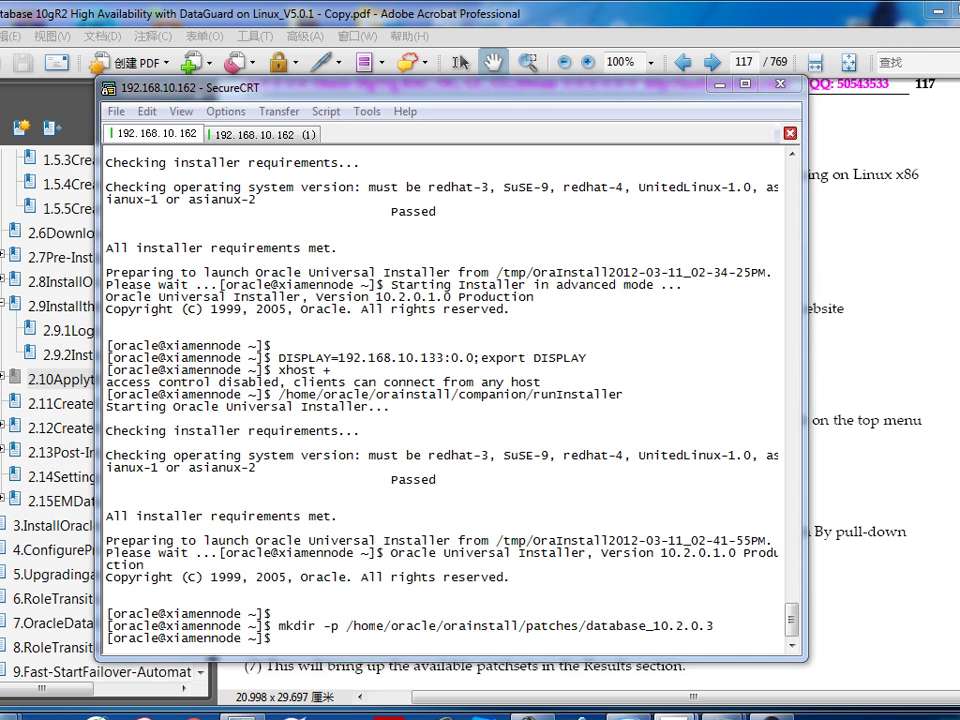
right_click(550, 288)
click(585, 317)
key(Return)
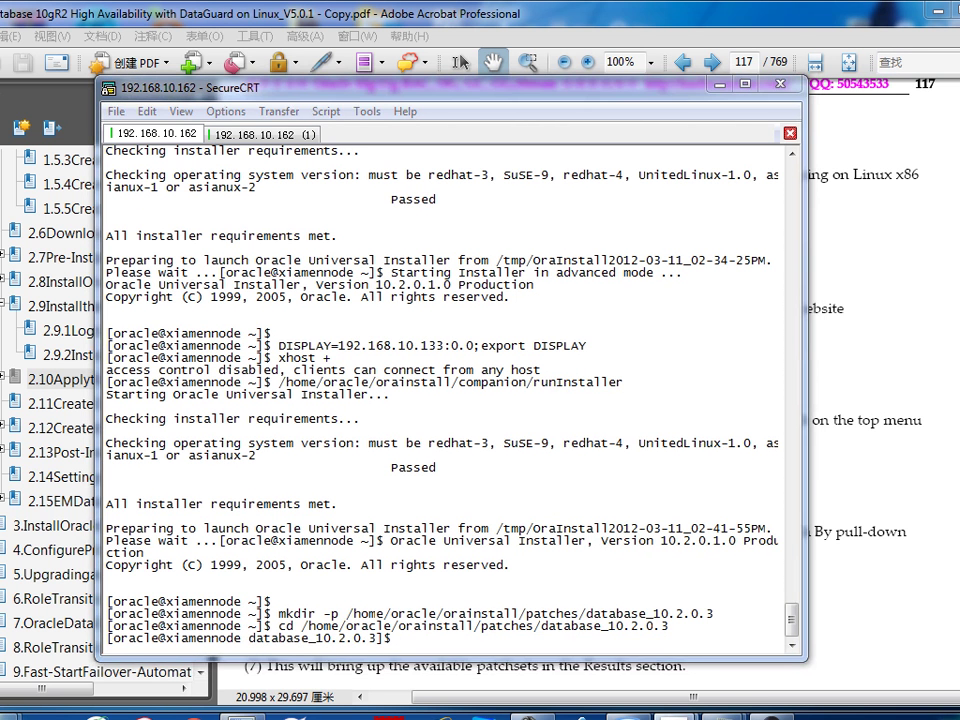
Unzip p5337014_10203_LINUX.zip in the current directory, and widen and reposition the terminal window.
right_click(548, 305)
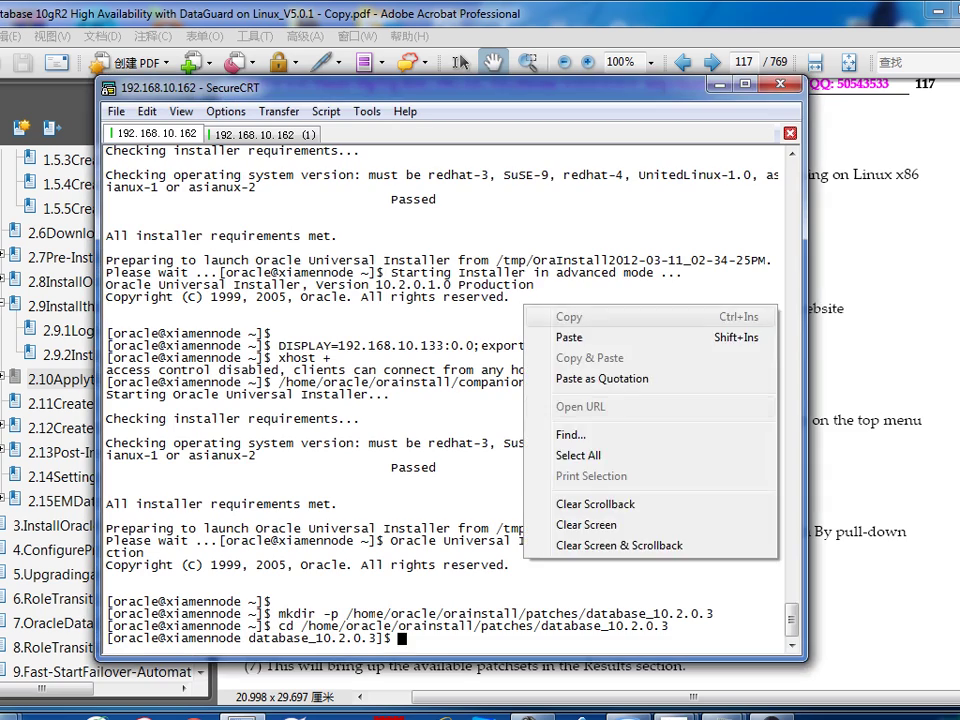
click(580, 335)
key(Return)
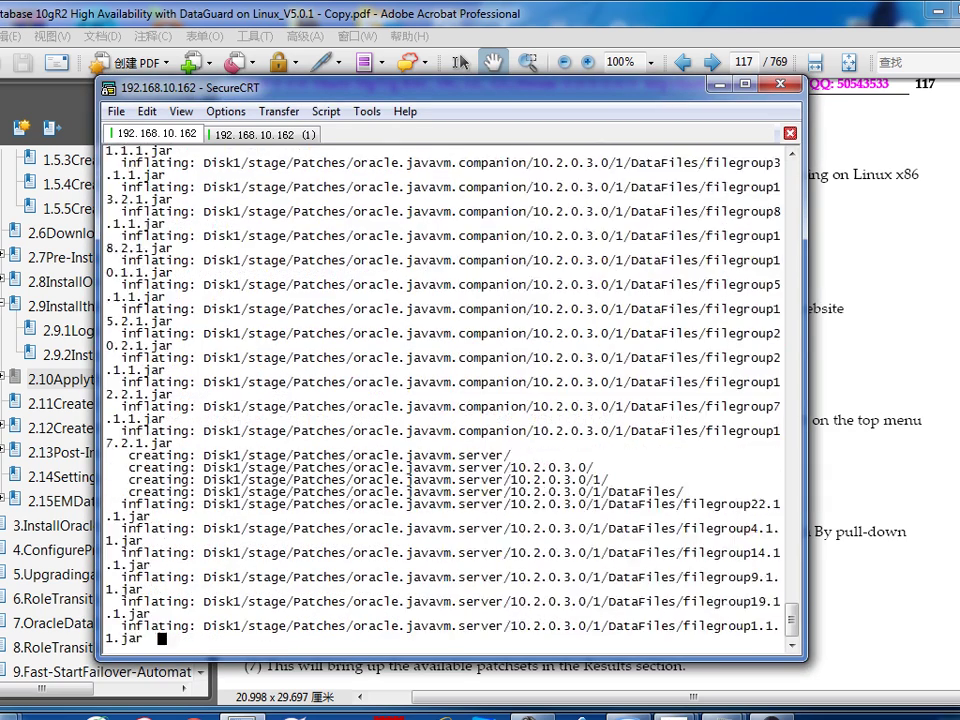
drag(806, 400, 873, 400)
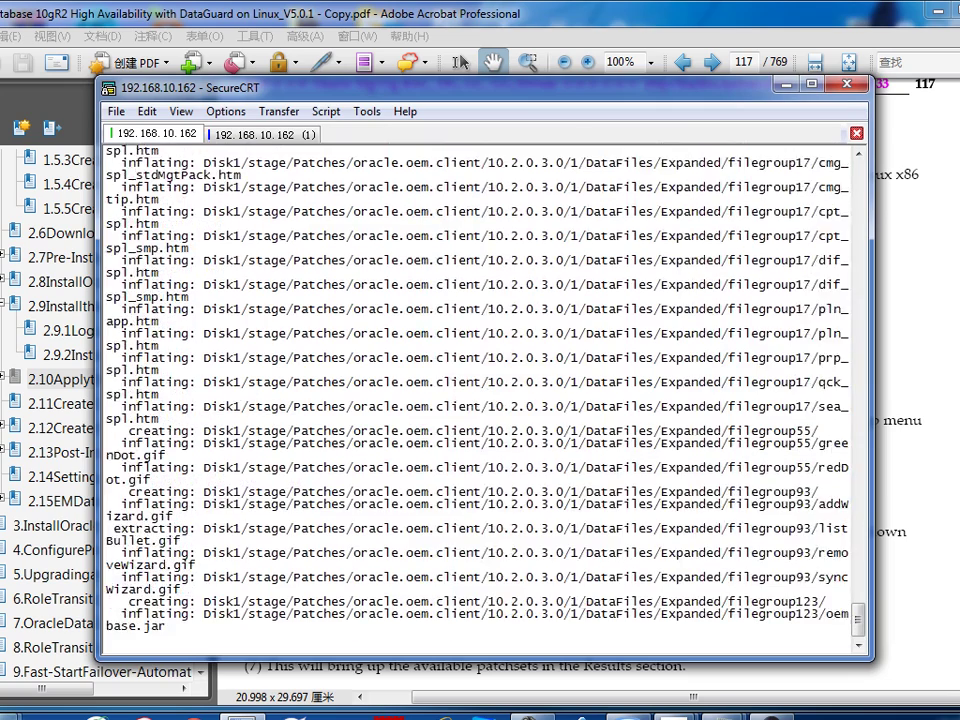
drag(400, 84, 386, 92)
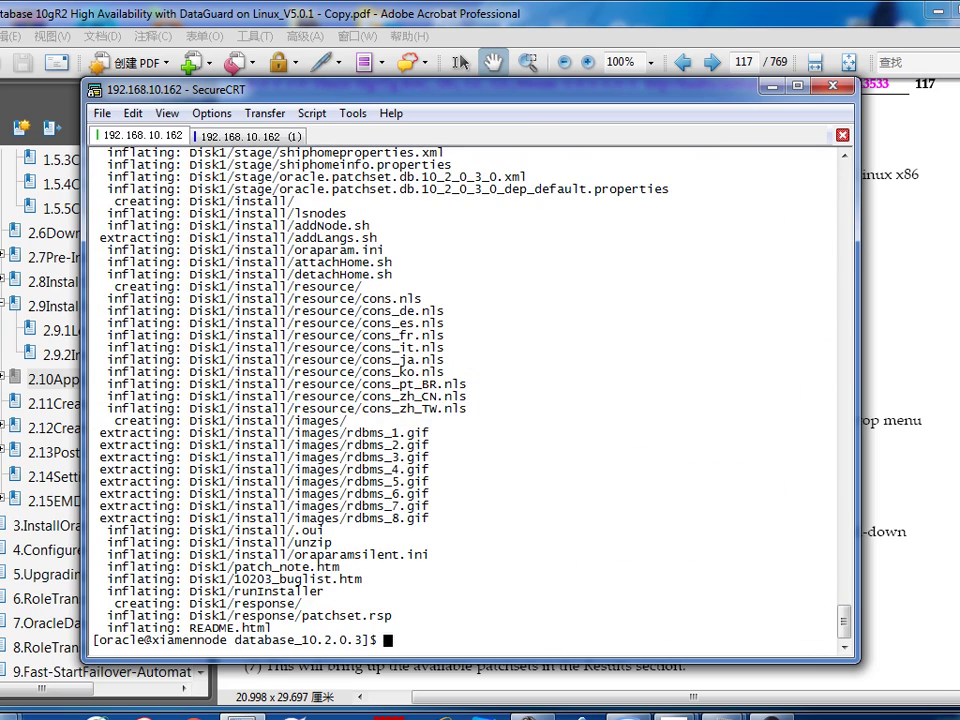
Switch to the PDF guide in Acrobat and review section 2.10.3 on the oracle user login and DISPLAY setting.
key(alt+Tab)
scroll(590, 380, down, 6)
scroll(590, 380, down, 10)
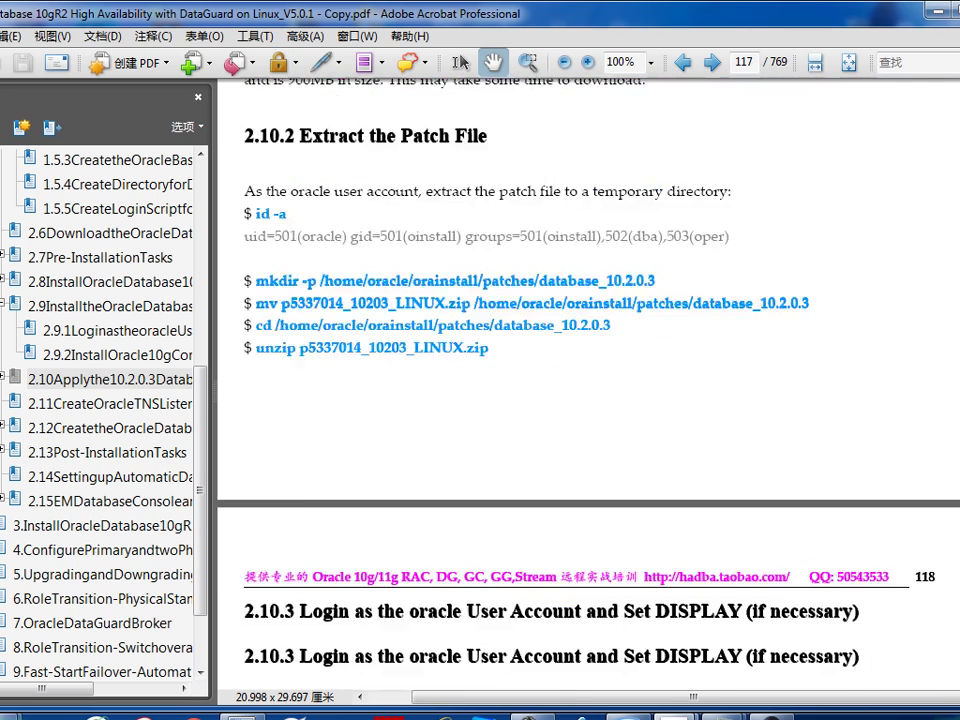
key(v)
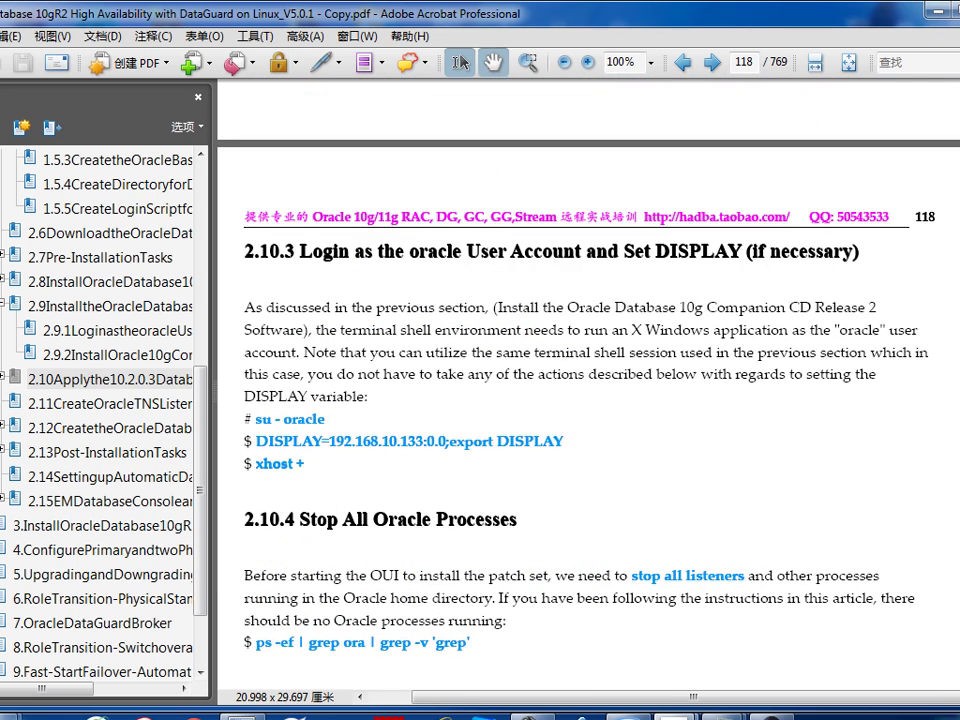
drag(245, 251, 853, 251)
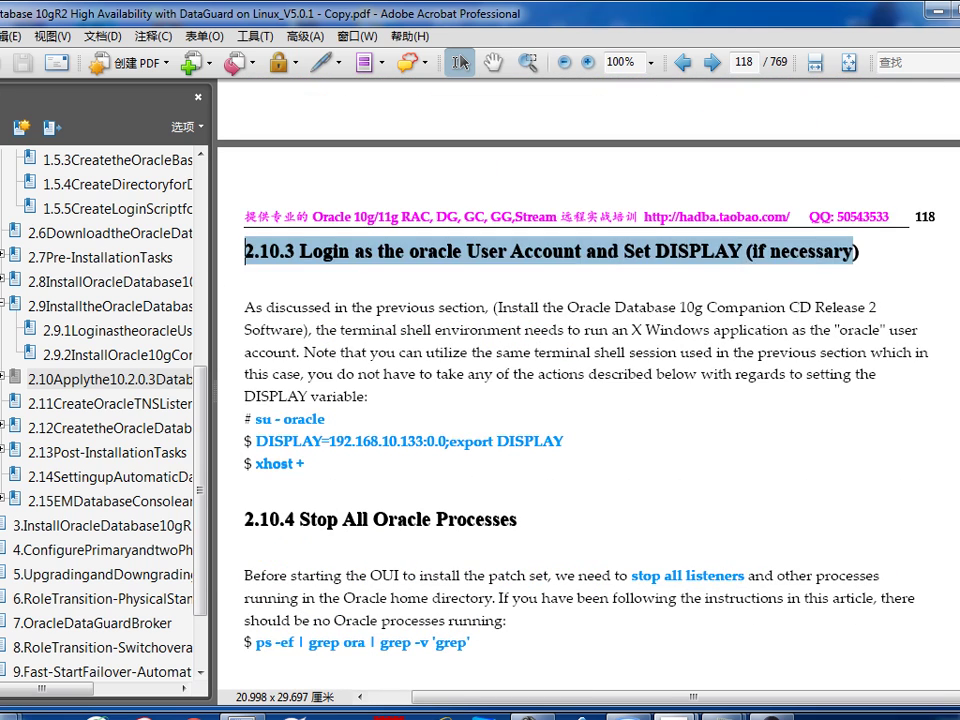
scroll(590, 400, down, 2)
click(606, 218)
drag(378, 161, 752, 161)
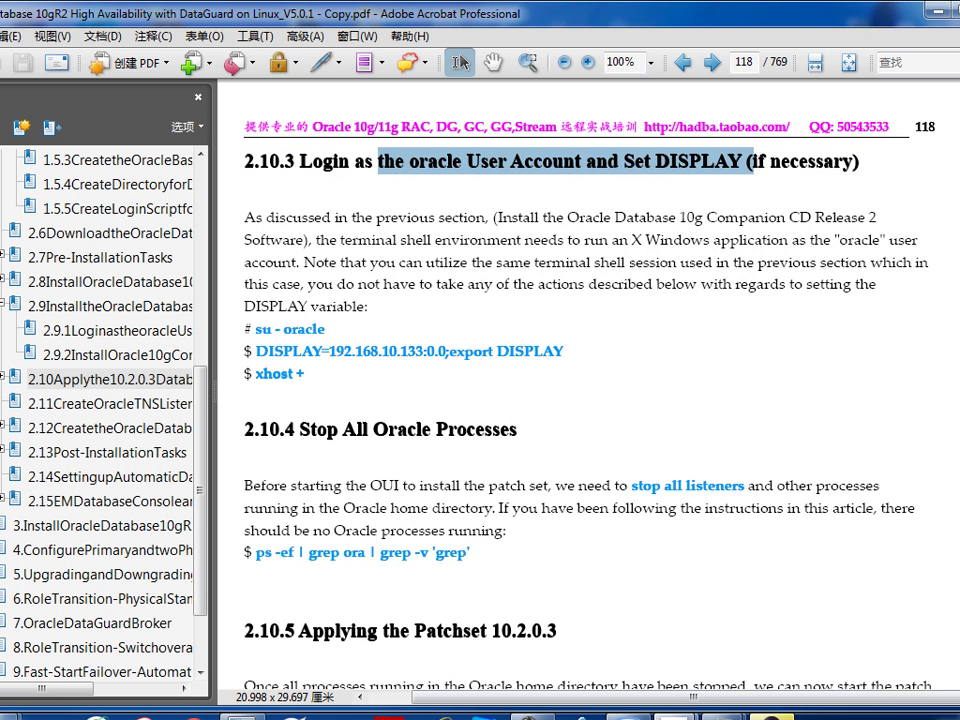
In the SecureCRT oracle session, run DISPLAY=192.168.10.133:0.0;export DISPLAY and allow X clients with xhost +.
key(alt+Tab)
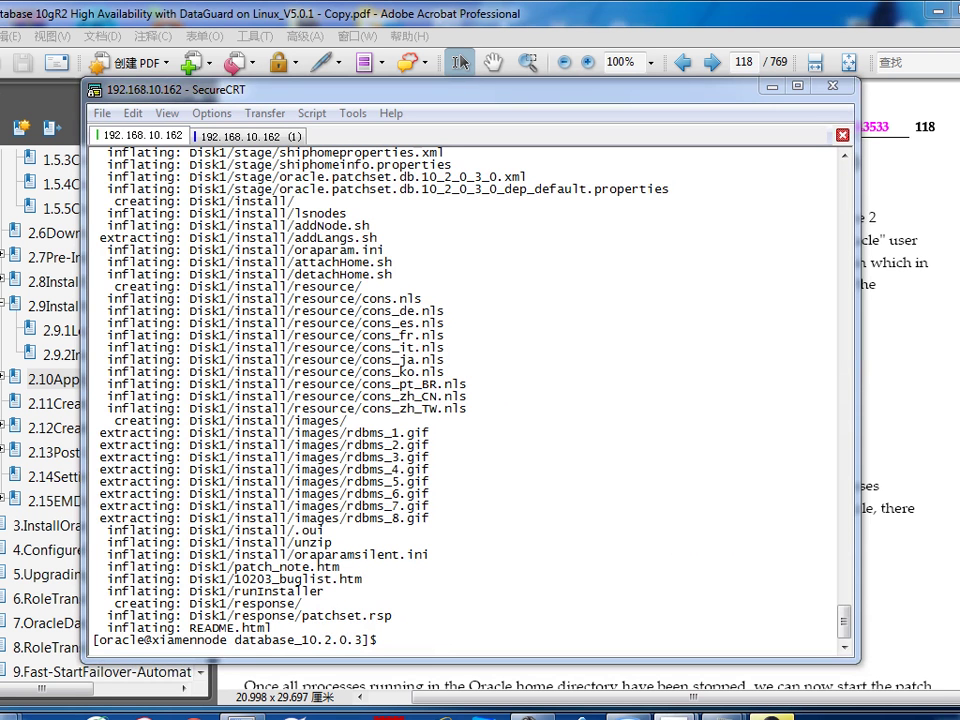
right_click(549, 315)
click(600, 345)
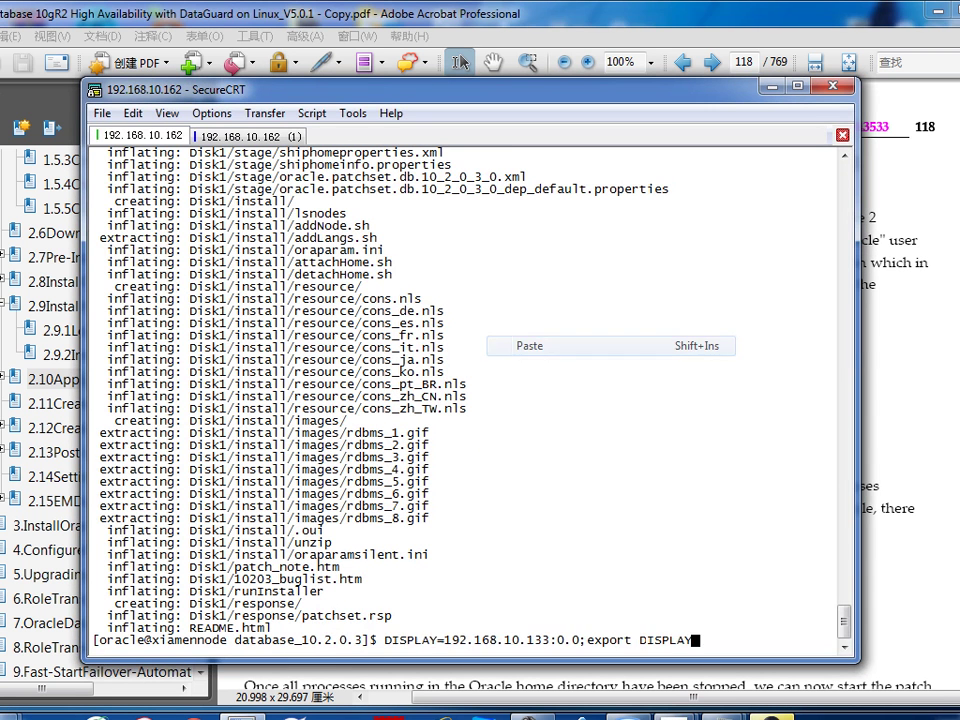
key(Return)
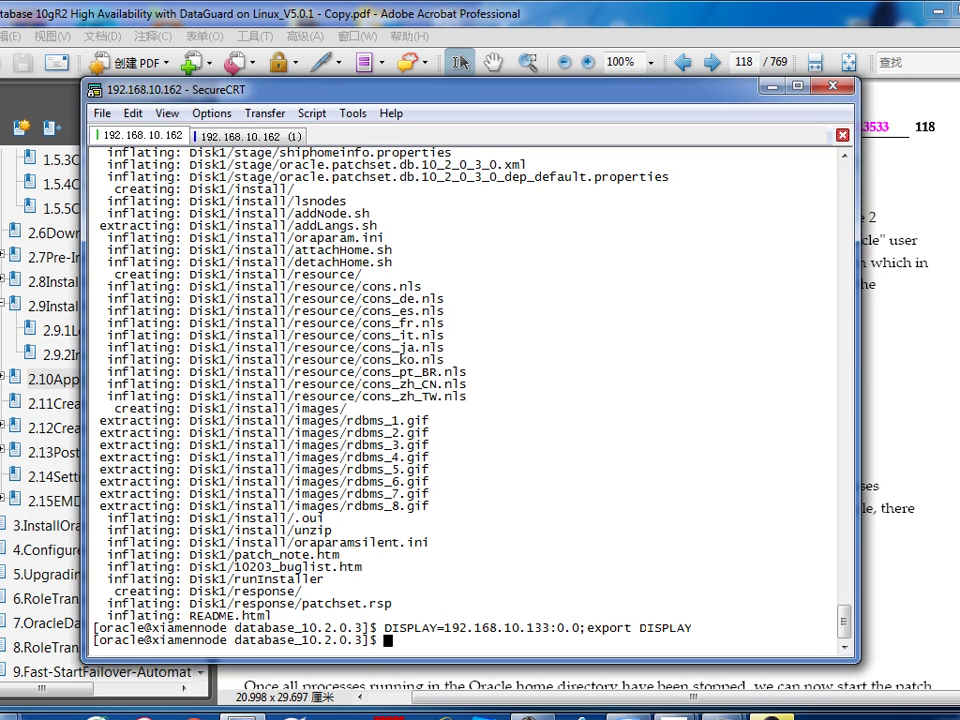
right_click(427, 184)
click(470, 207)
key(Return)
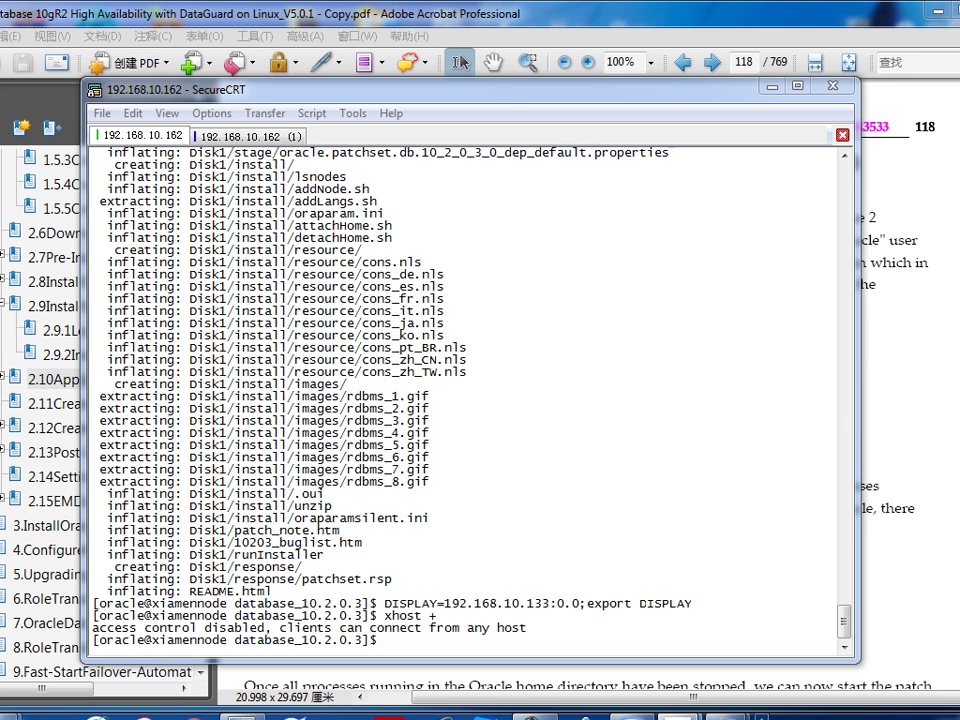
Copy ps -ef | grep ora | grep -v 'grep' from guide section 2.10.4, run it in SecureCRT and check the running Oracle processes.
key(alt+Tab)
scroll(590, 380, down, 6)
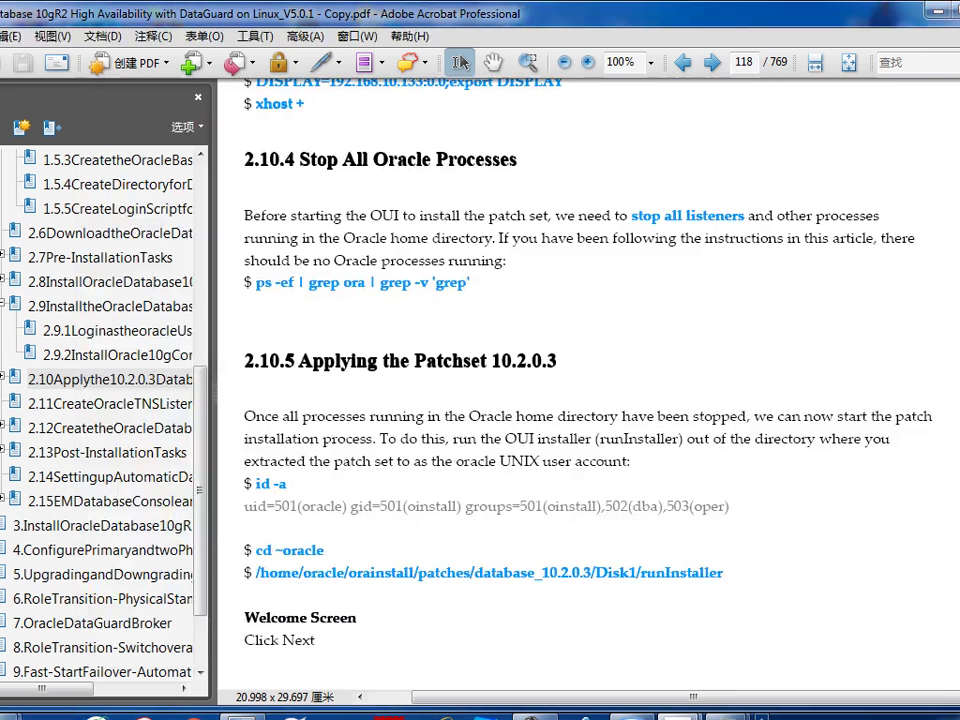
drag(252, 283, 468, 283)
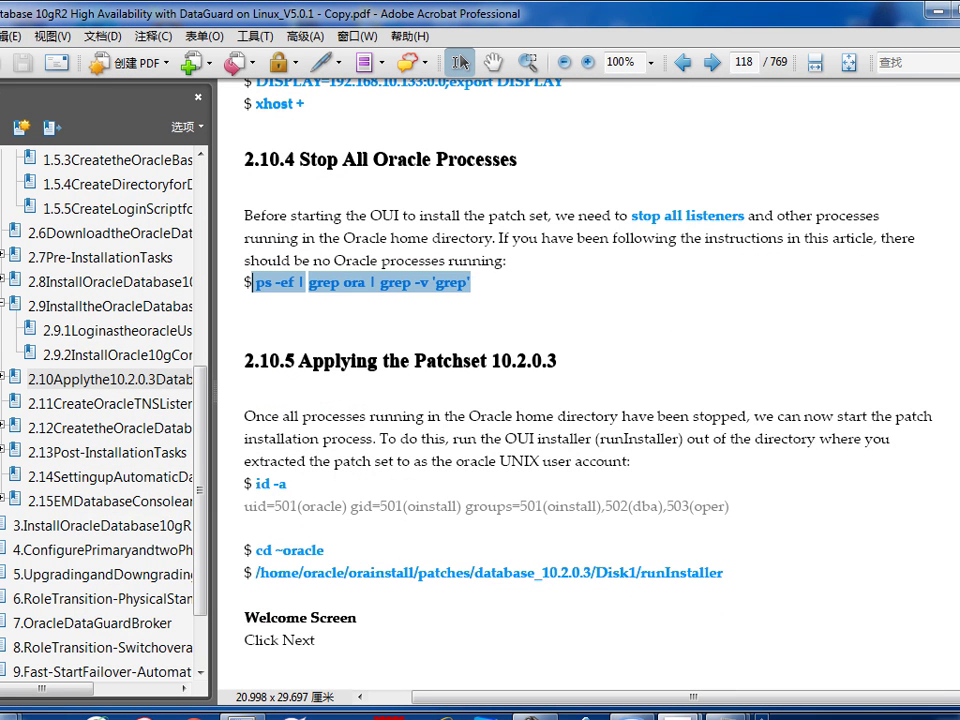
right_click(330, 288)
click(380, 302)
key(alt+Tab)
right_click(437, 366)
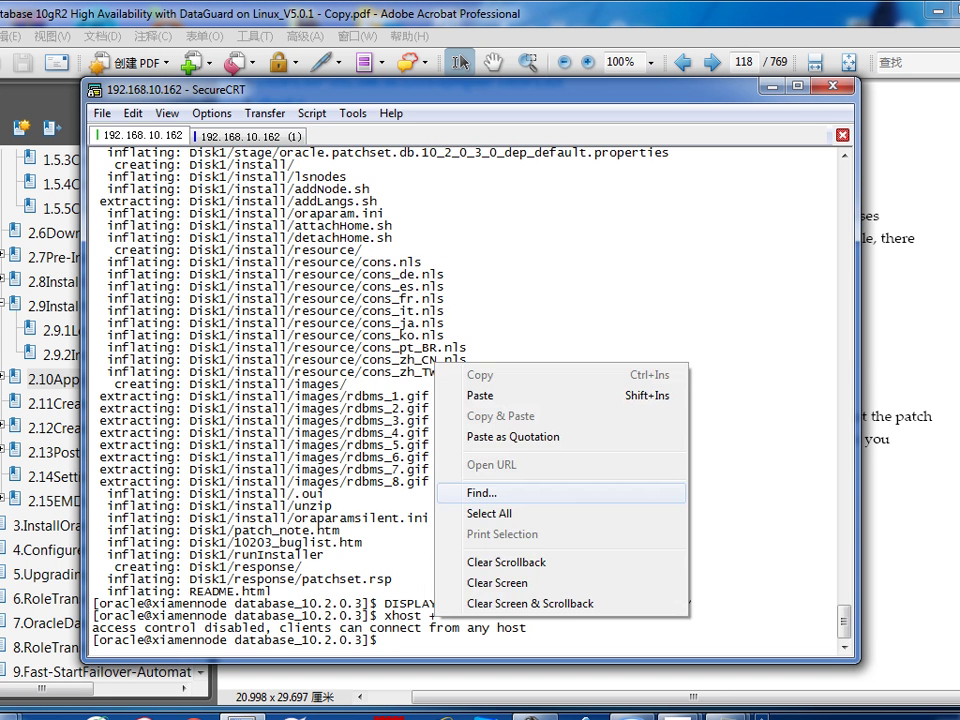
click(480, 395)
key(Return)
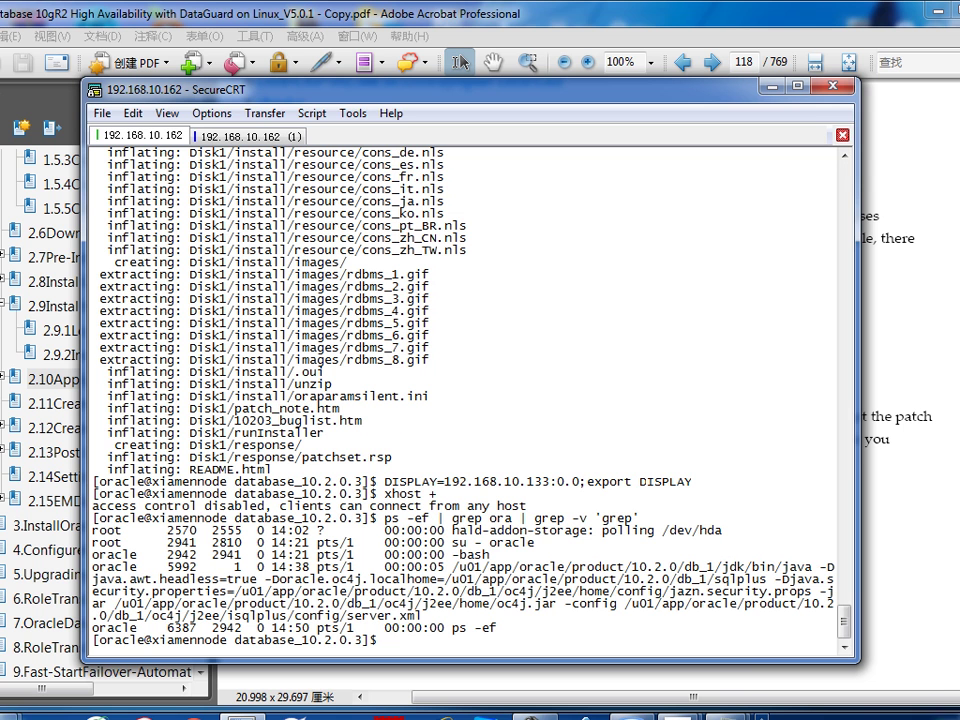
double_click(497, 542)
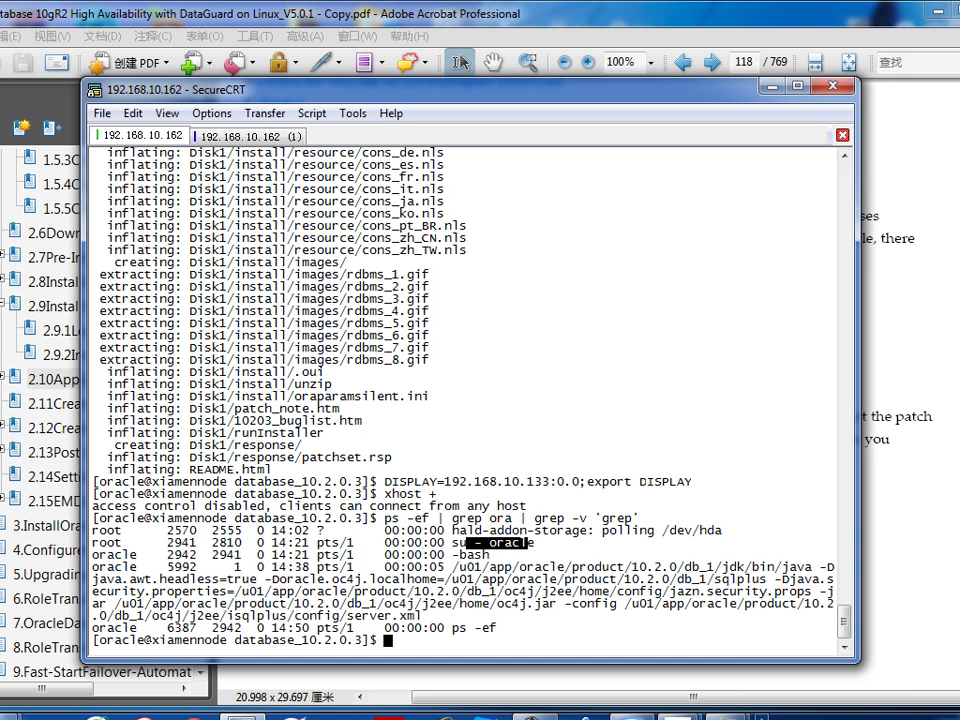
click(497, 542)
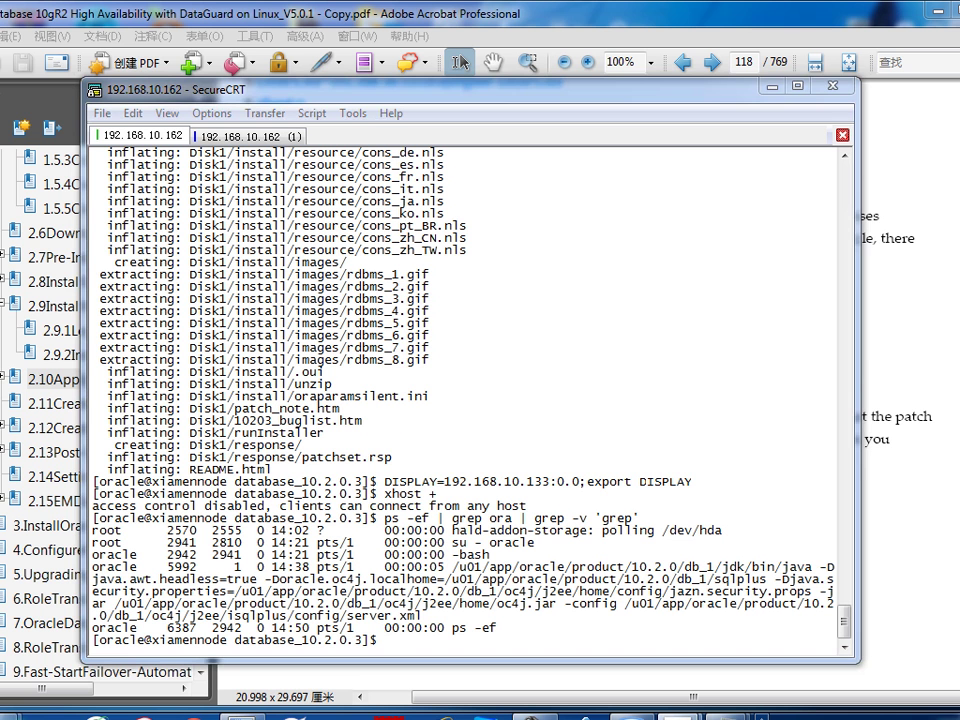
Launch the patch installer with /home/oracle/orainstall/patches/database_10.2.0.3/Disk1/runInstaller.
right_click(596, 272)
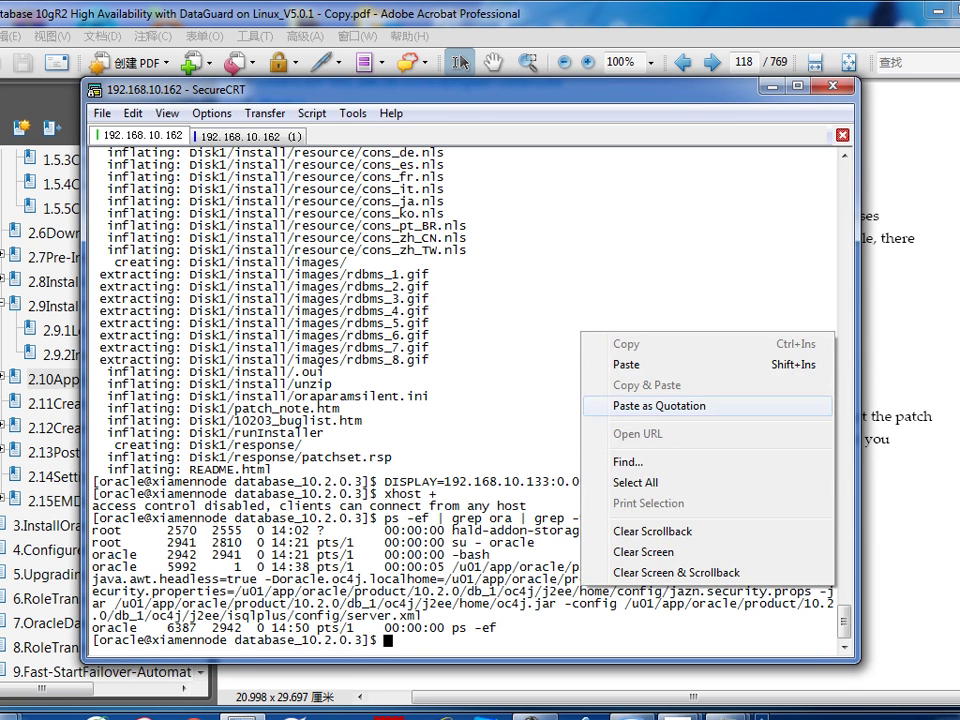
click(643, 304)
key(Return)
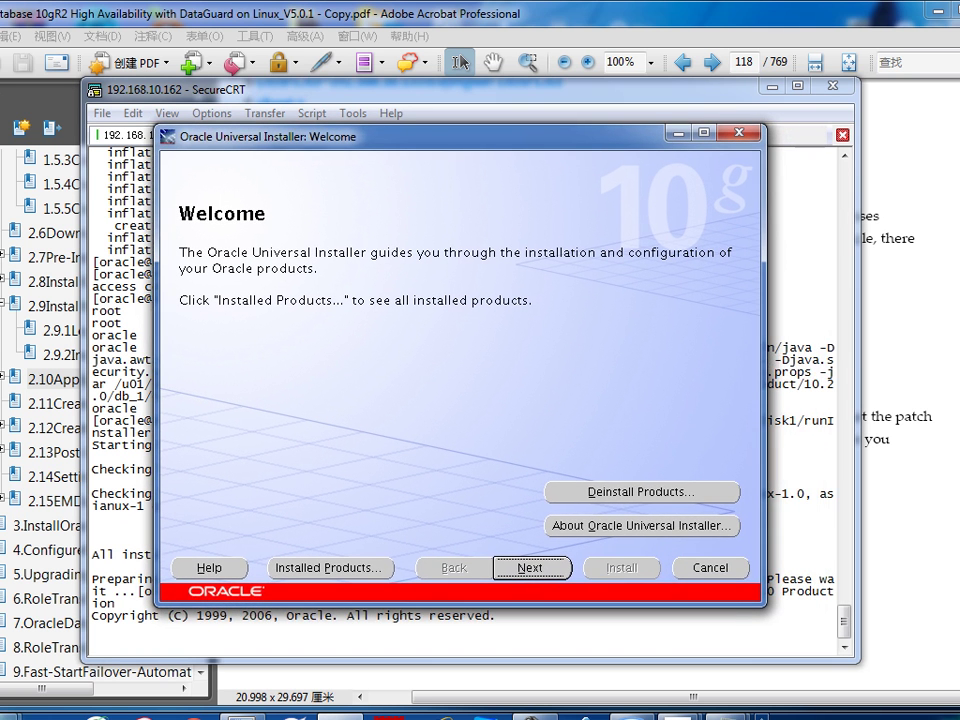
Proceed past the welcome page, keep home OraDb10g_home1 at /u01/app/oracle/product/10.2.0/db_1, and start installing the 10.2.0.3.0 patch set.
key(Return)
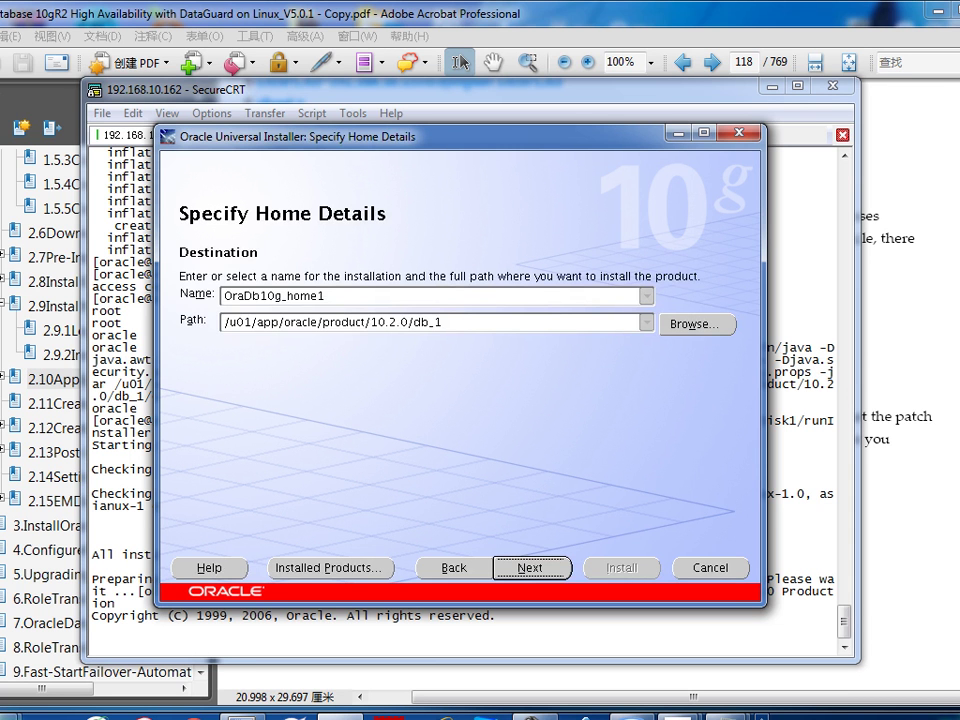
click(325, 296)
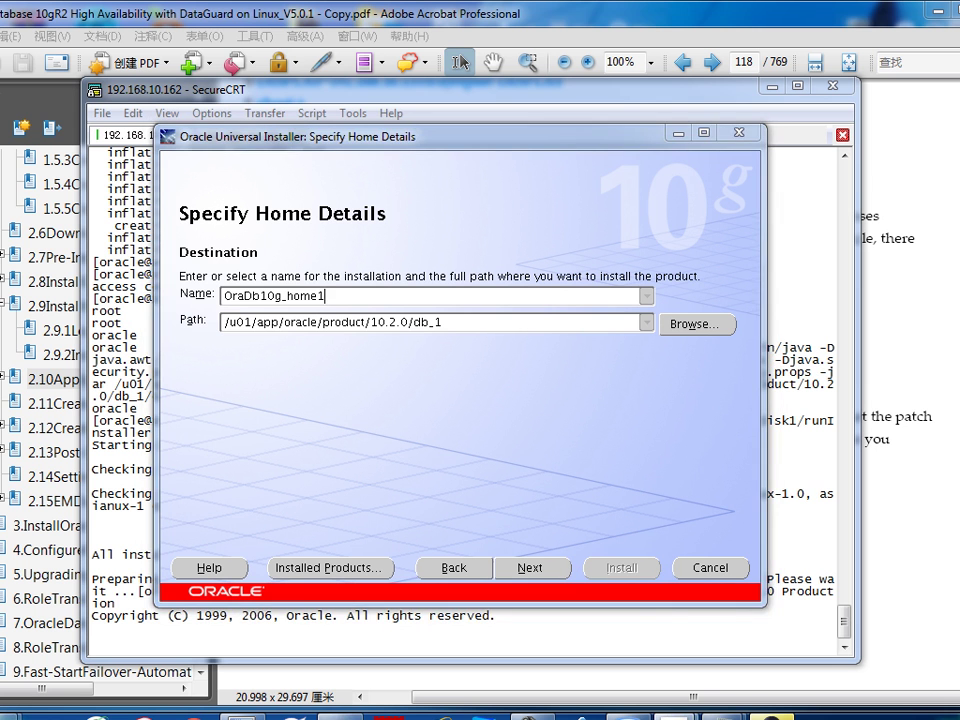
key(alt+n)
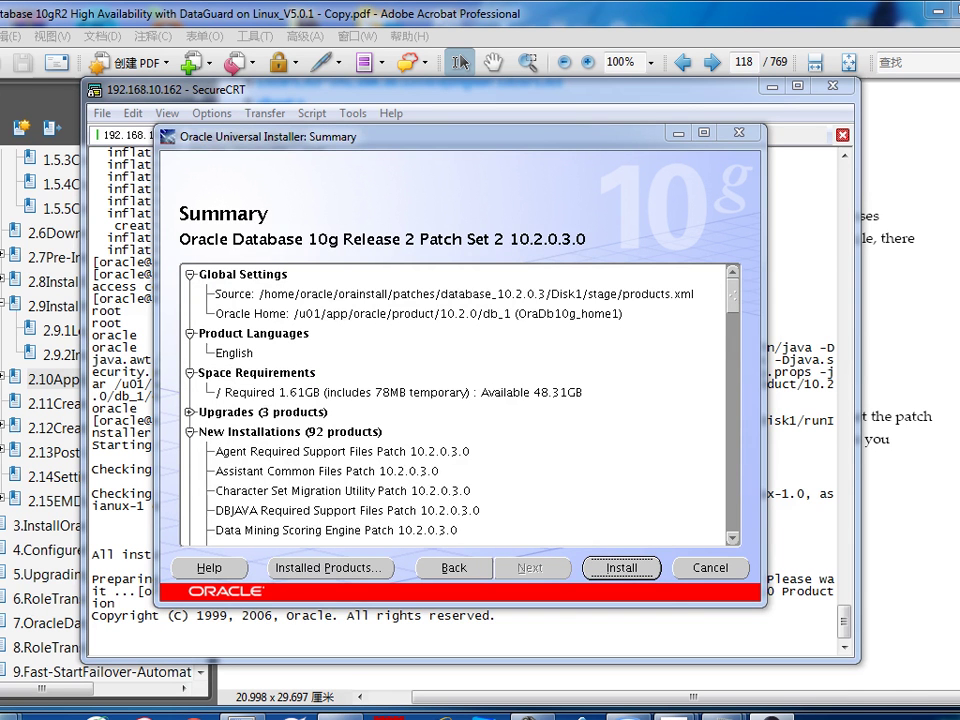
key(Return)
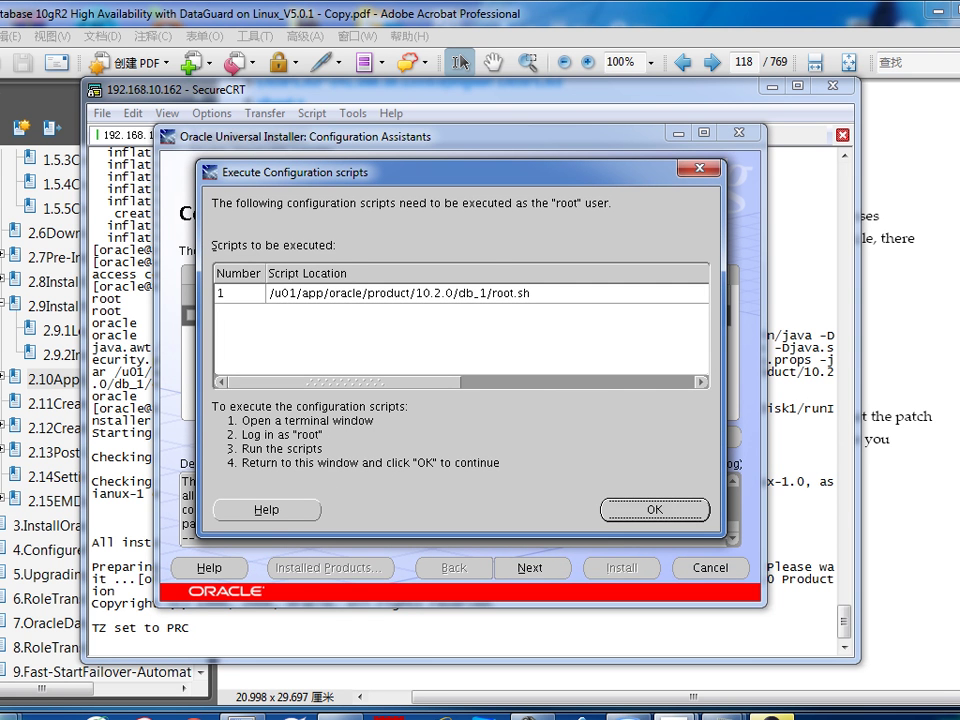
Copy the configuration script's path and run /u01/app/oracle/product/10.2.0/db_1/root.sh in the SecureCRT root session.
double_click(380, 293)
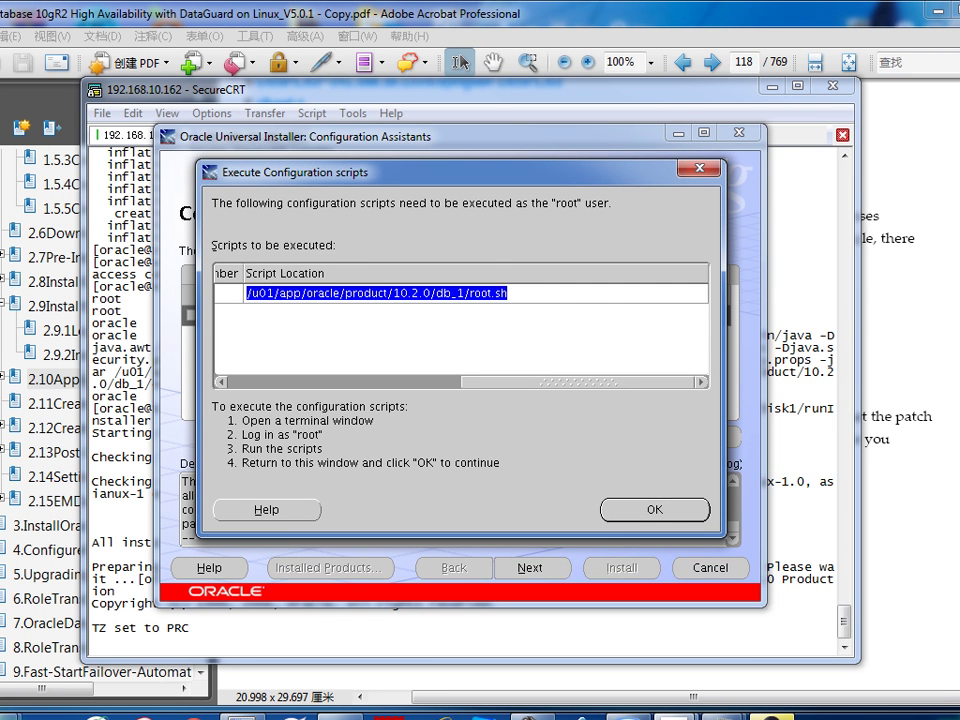
key(alt+Tab)
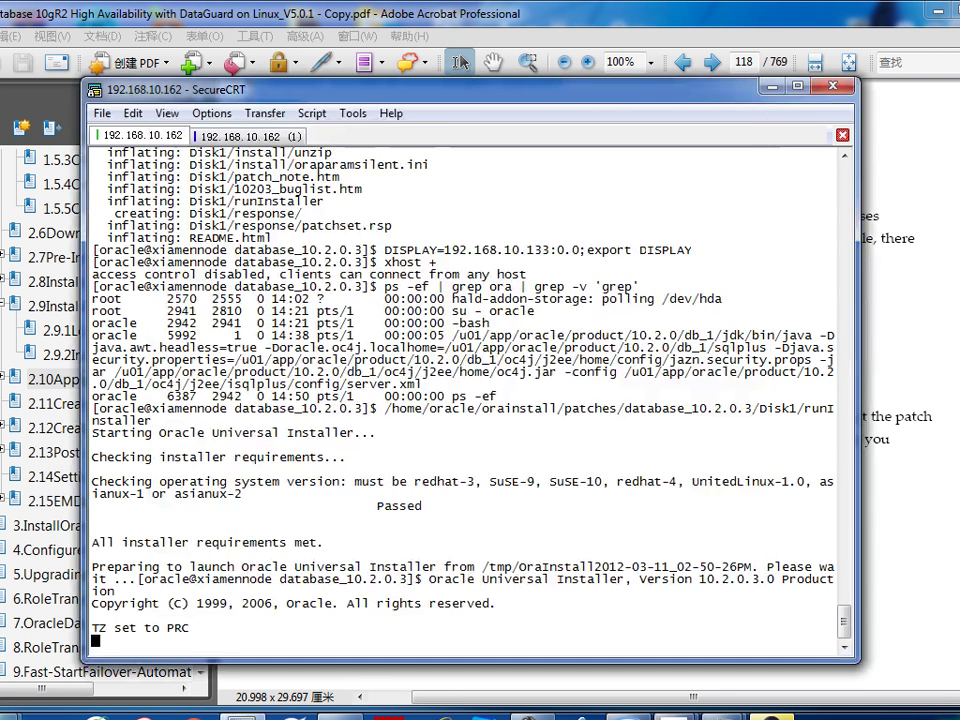
click(250, 135)
right_click(402, 417)
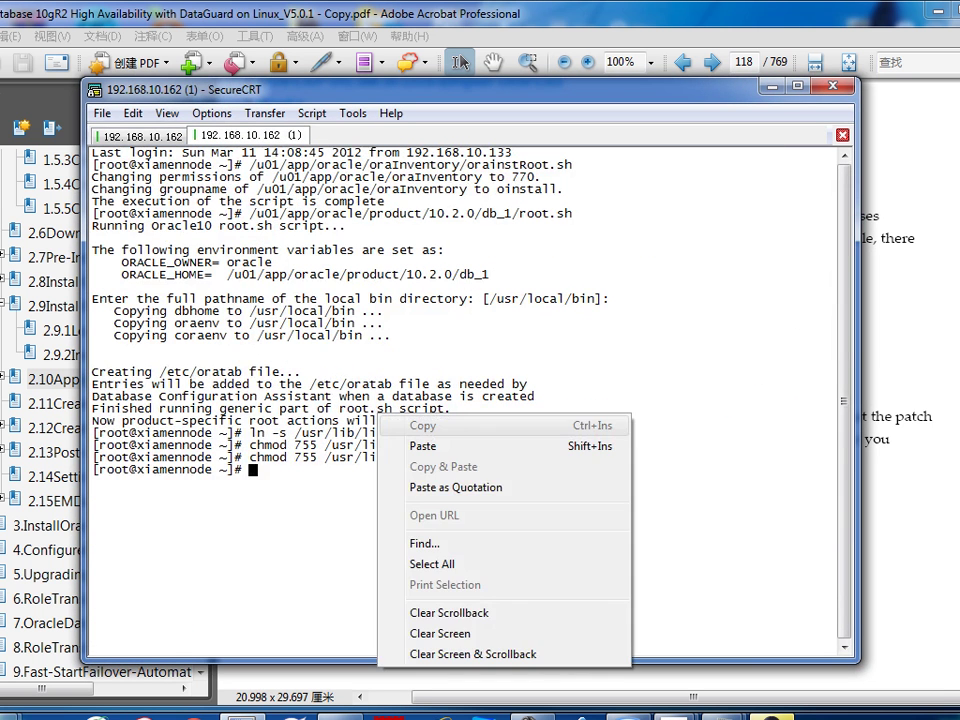
click(425, 446)
key(Return)
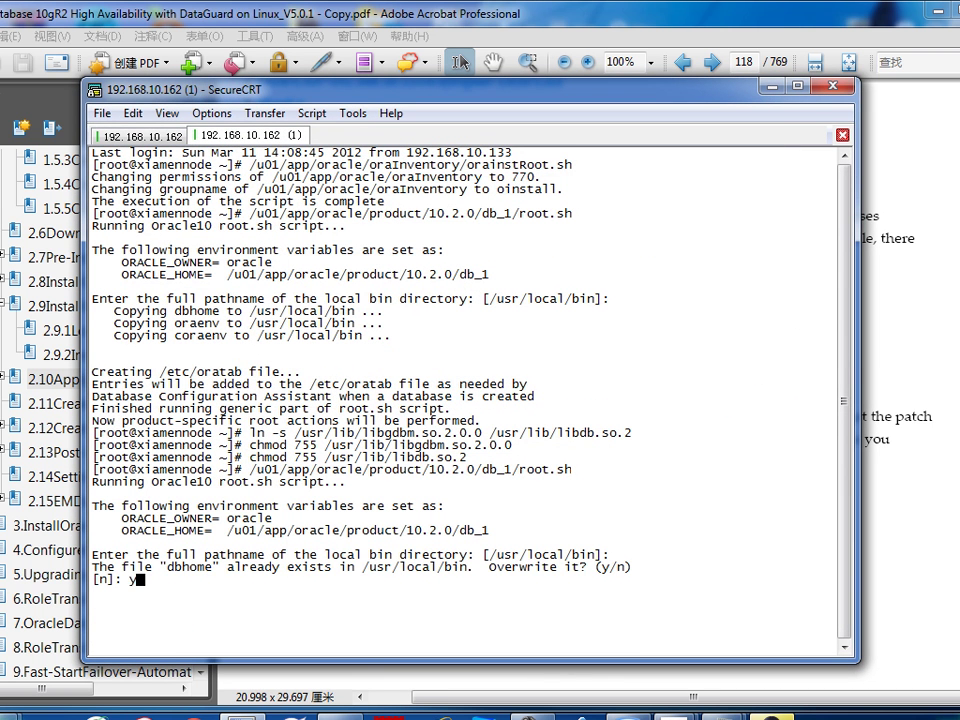
Answer y to overwrite dbhome, oraenv and coraenv in /usr/local/bin.
key(Return)
text(y)
key(Return)
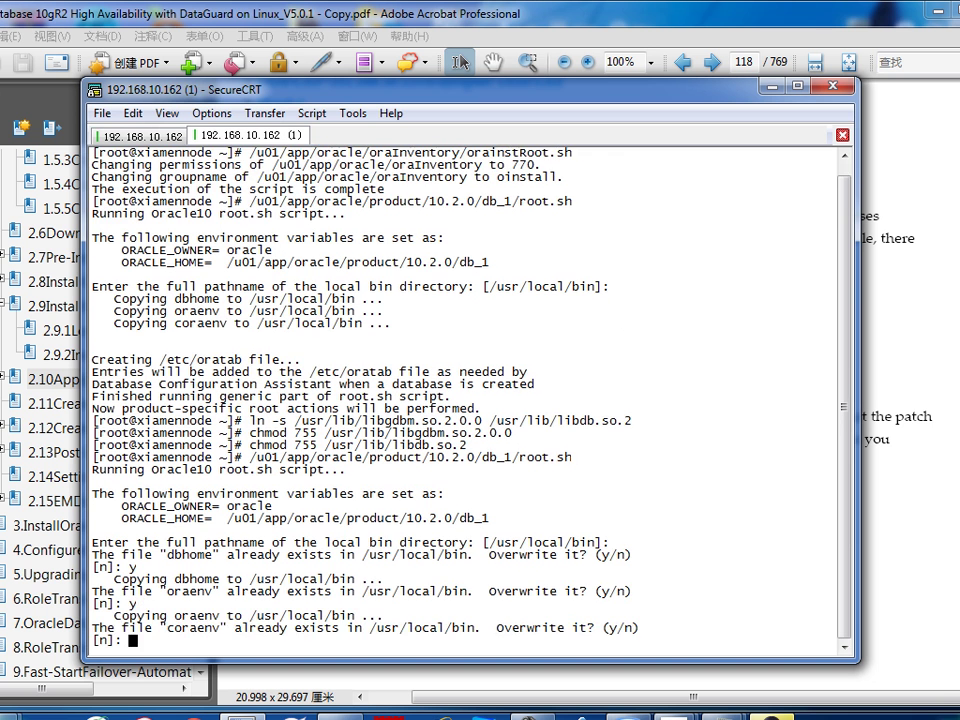
text(y)
key(Return)
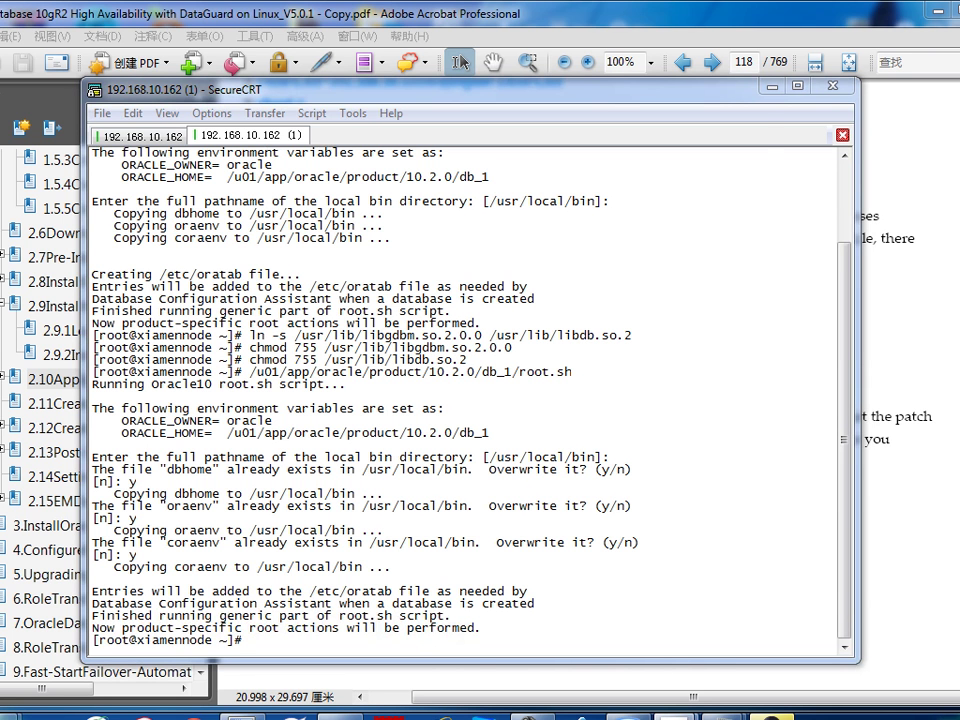
Return to Oracle Universal Installer, confirm that the configuration script was executed, and exit the installer.
click(676, 716)
click(680, 508)
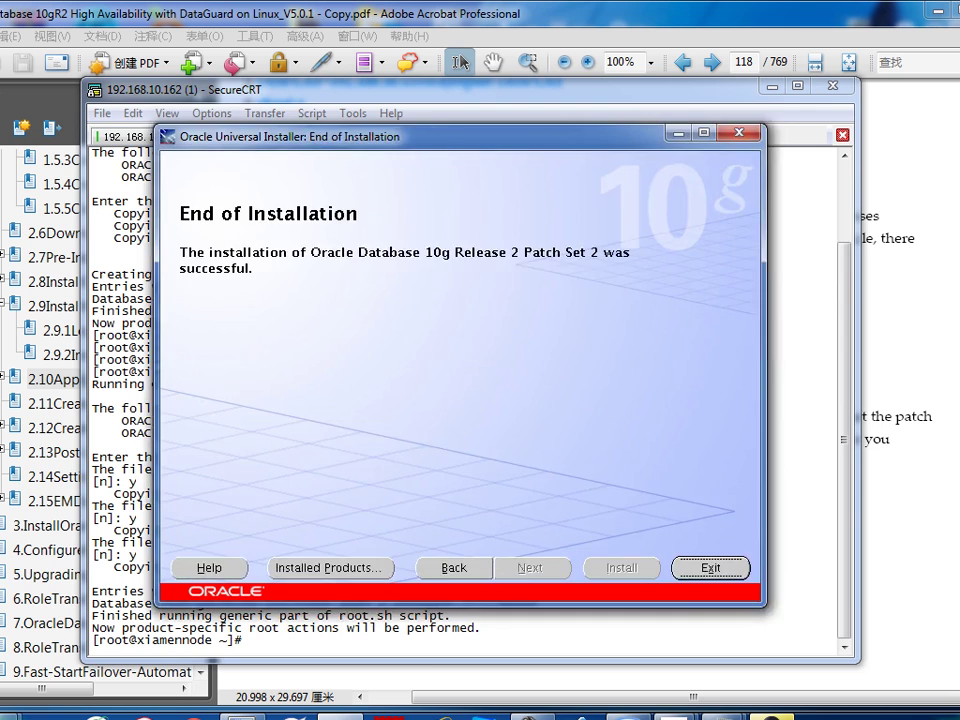
key(Return)
key(Return)
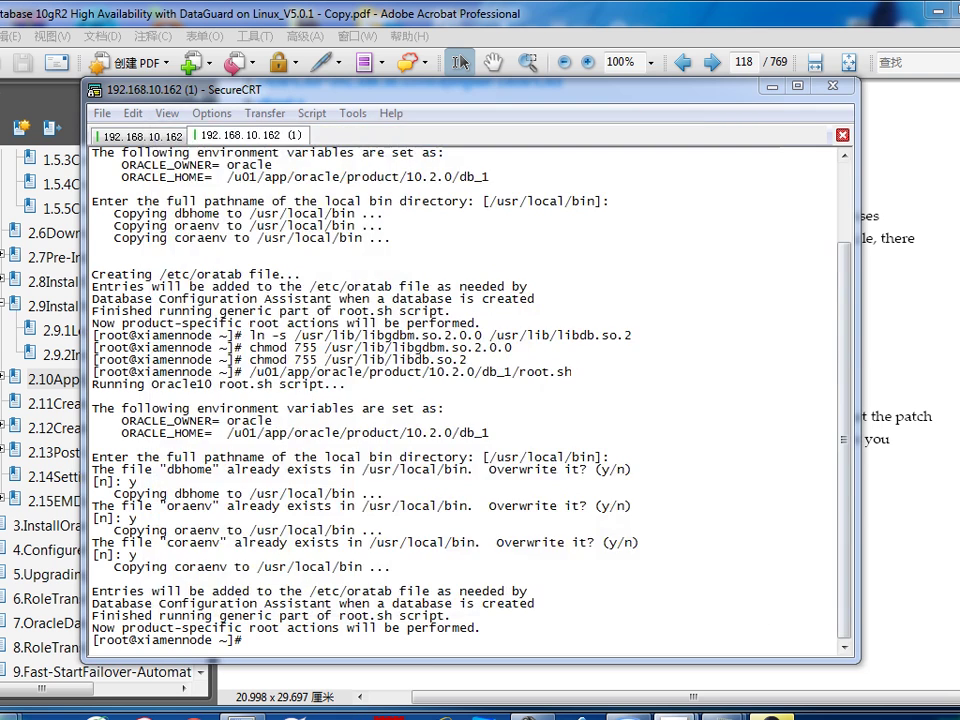
Switch to the PDF guide and find section 2.10.6 on running the changePerm.sh script, just before section 2.11.
key(alt+Tab)
scroll(590, 330, down, 5)
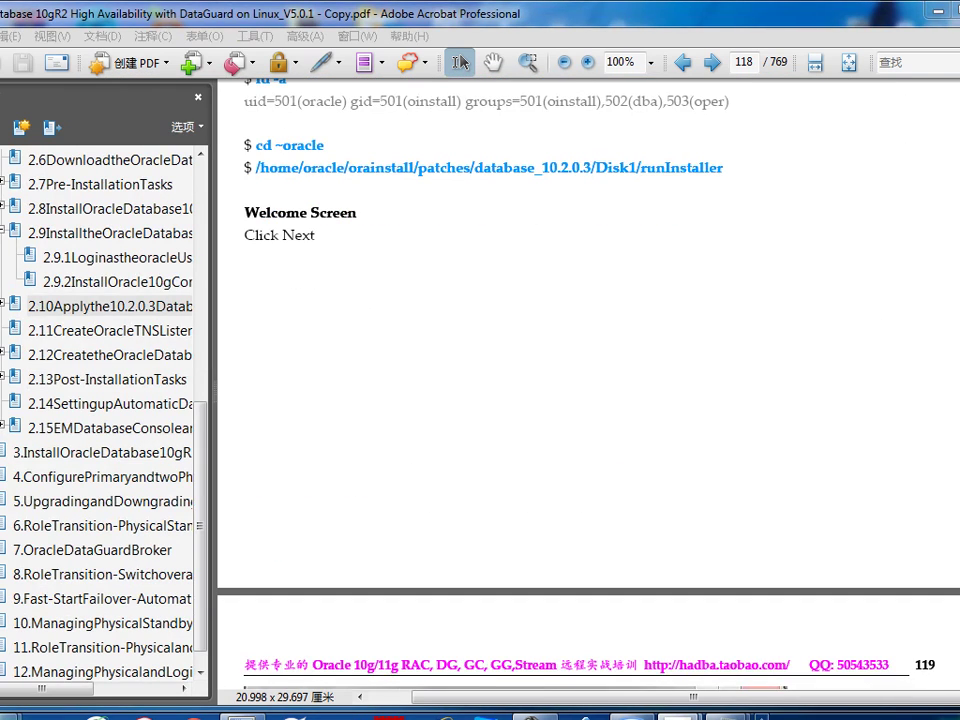
click(110, 330)
scroll(590, 400, up, 10)
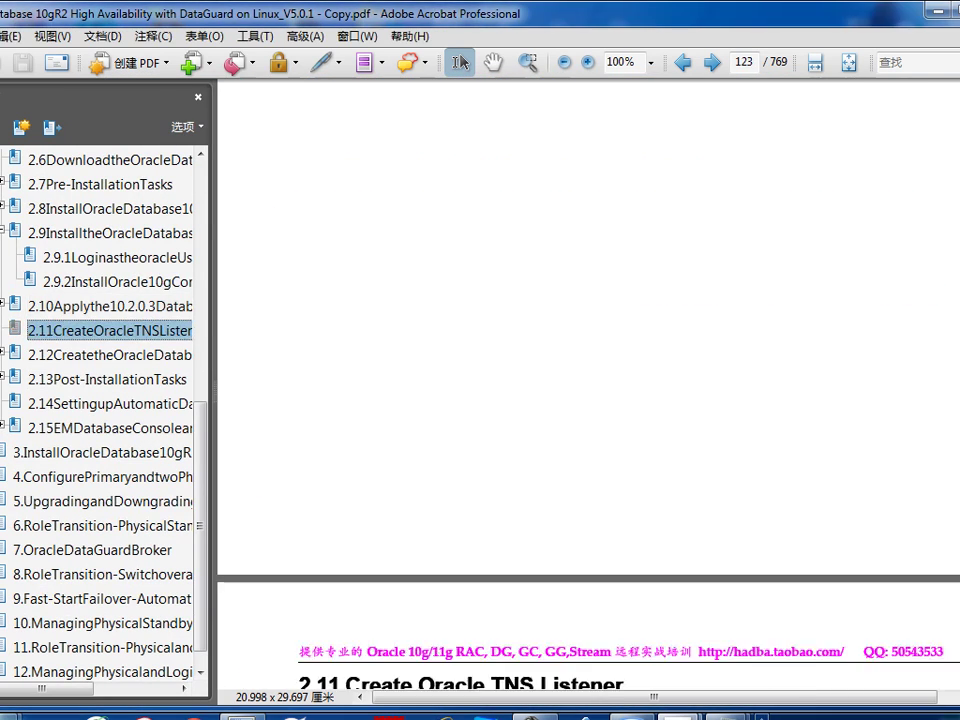
scroll(590, 400, up, 5)
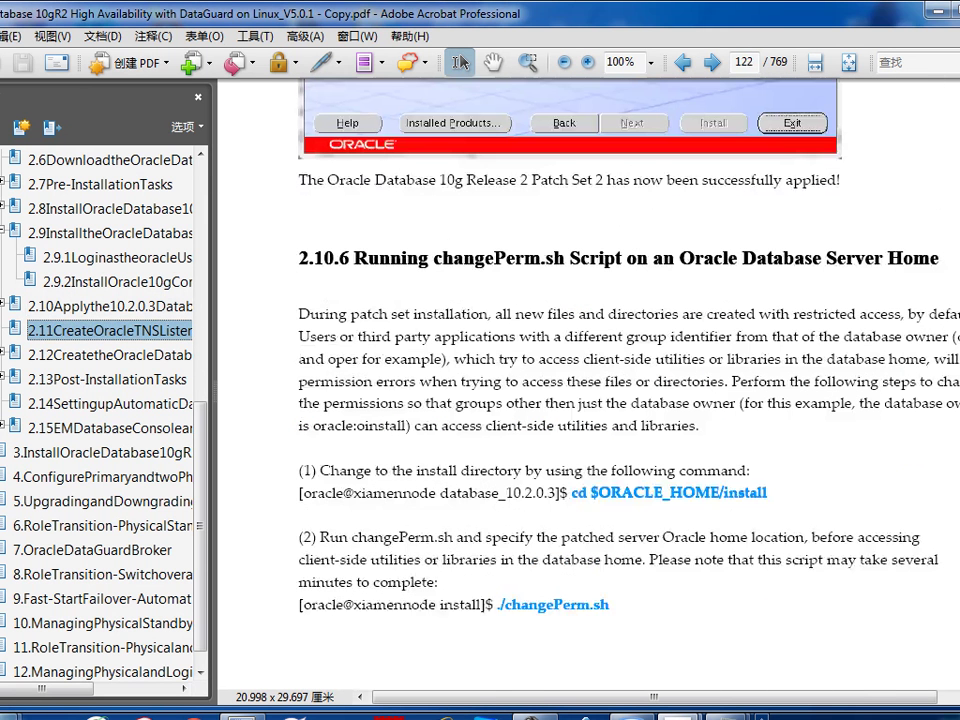
drag(299, 258, 881, 258)
click(881, 258)
drag(741, 258, 881, 258)
click(881, 258)
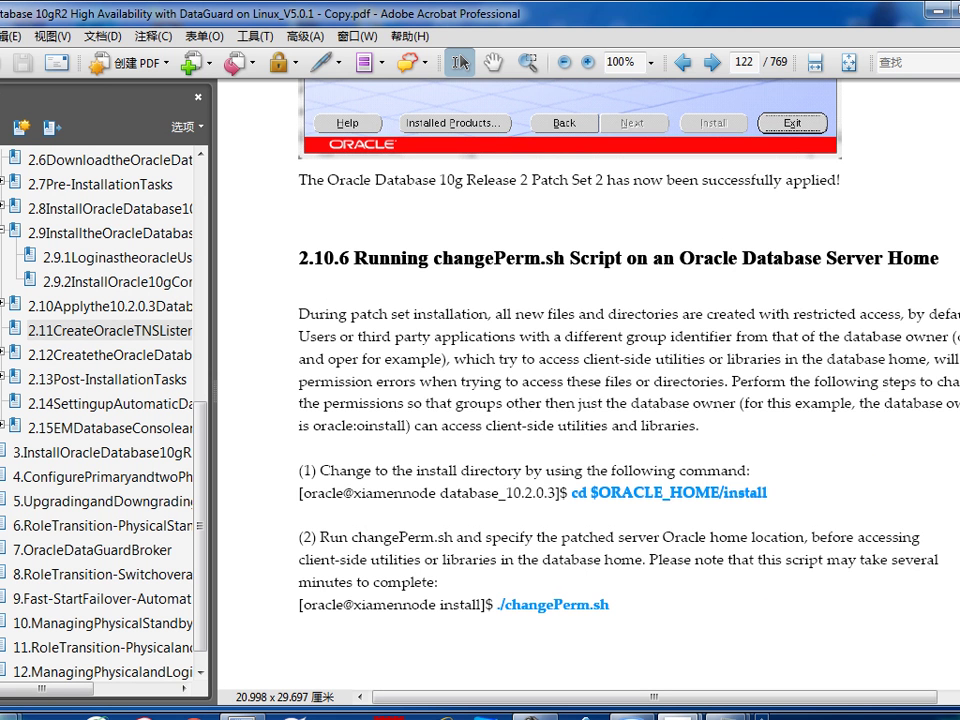
Copy the command cd $ORACLE_HOME/install from step (1) of section 2.10.6 in the PDF guide.
drag(572, 492, 768, 492)
key(ctrl+c)
right_click(741, 490)
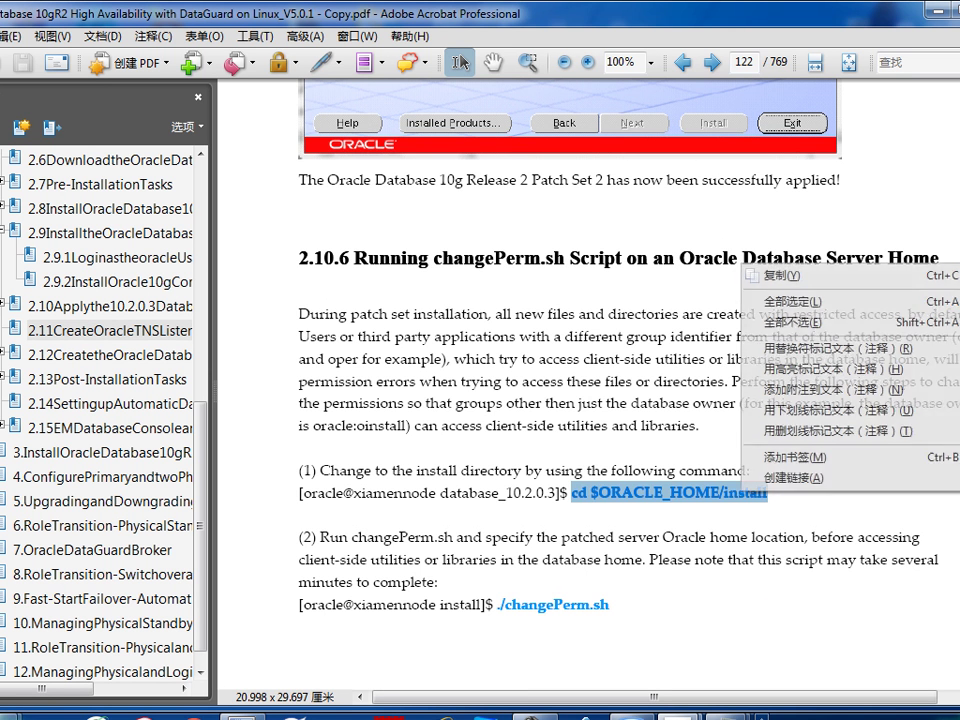
click(456, 252)
scroll(456, 252, down, 3)
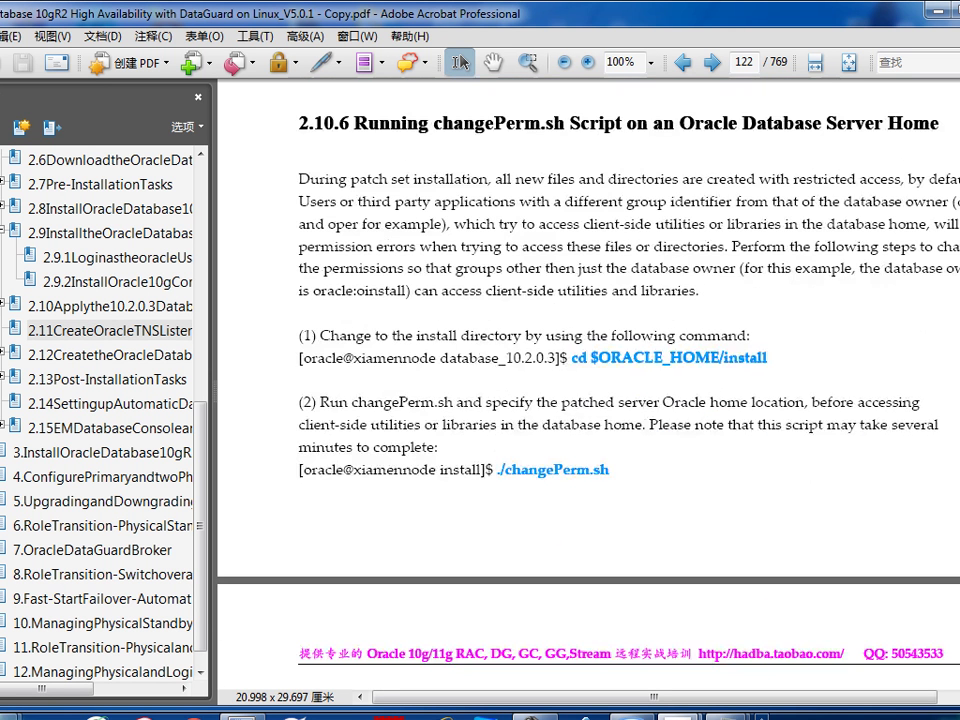
Switch to the oracle user's session in SecureCRT and change to the install directory with cd $ORACLE_HOME/install.
key(alt+Tab)
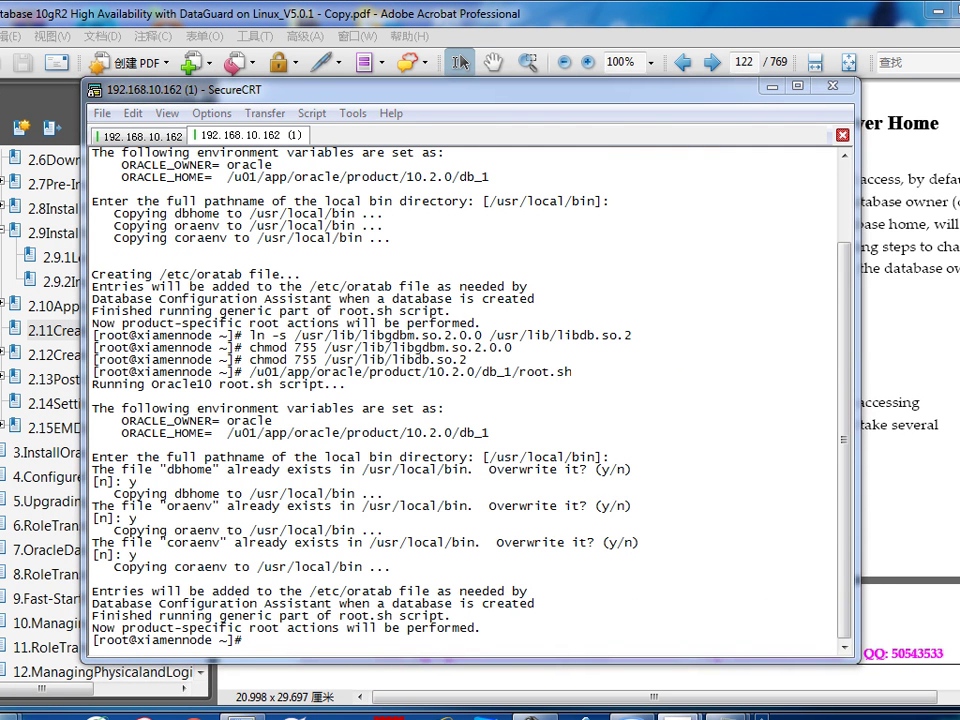
right_click(394, 245)
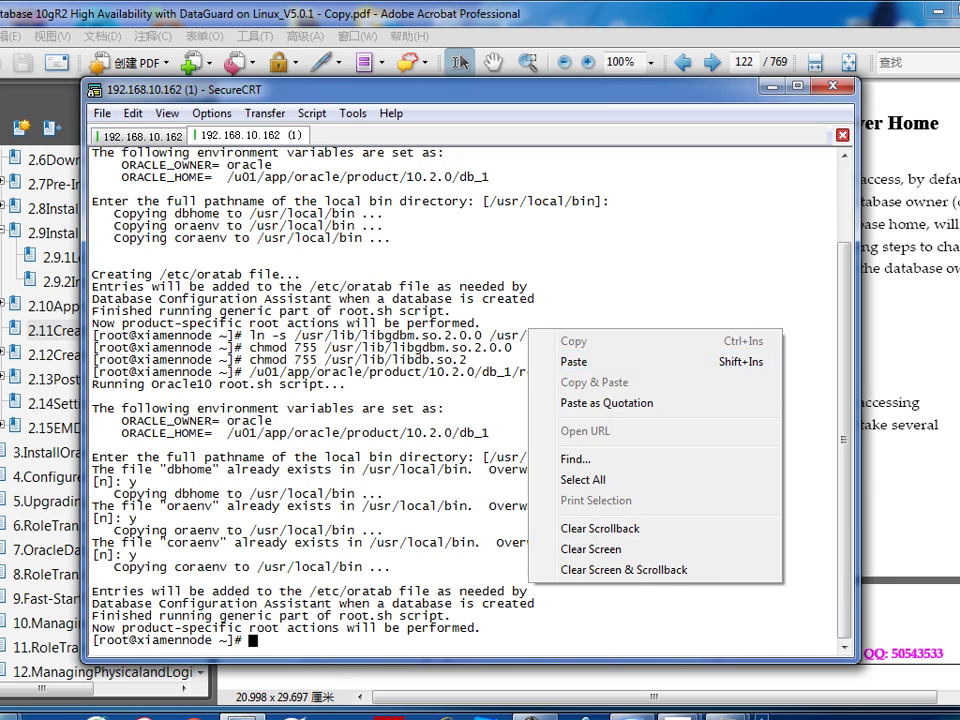
click(140, 135)
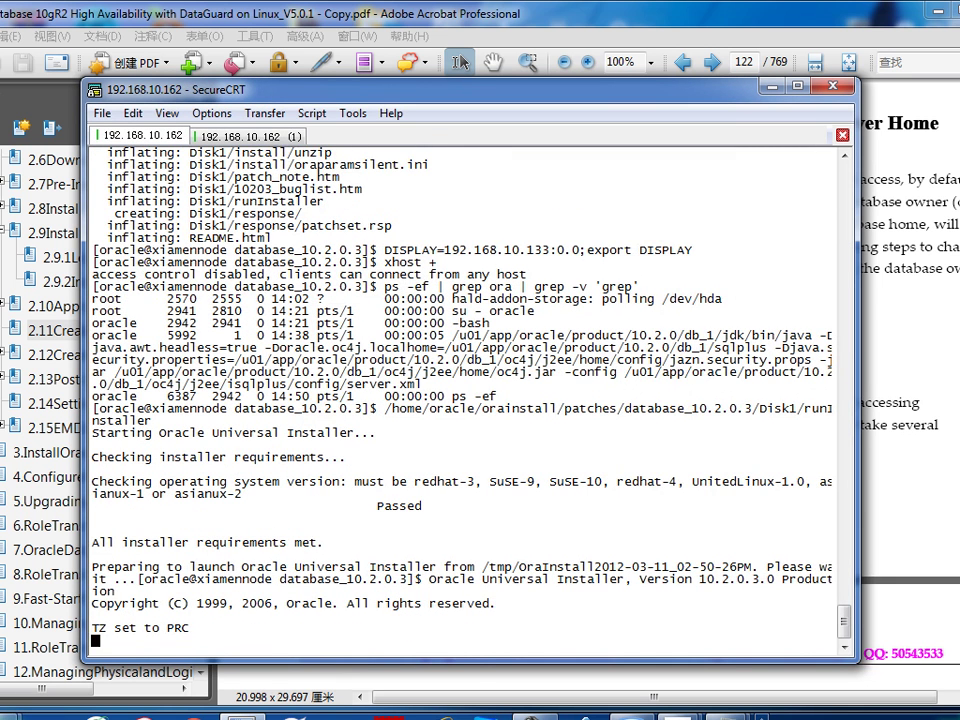
key(Return)
key(Return)
right_click(497, 285)
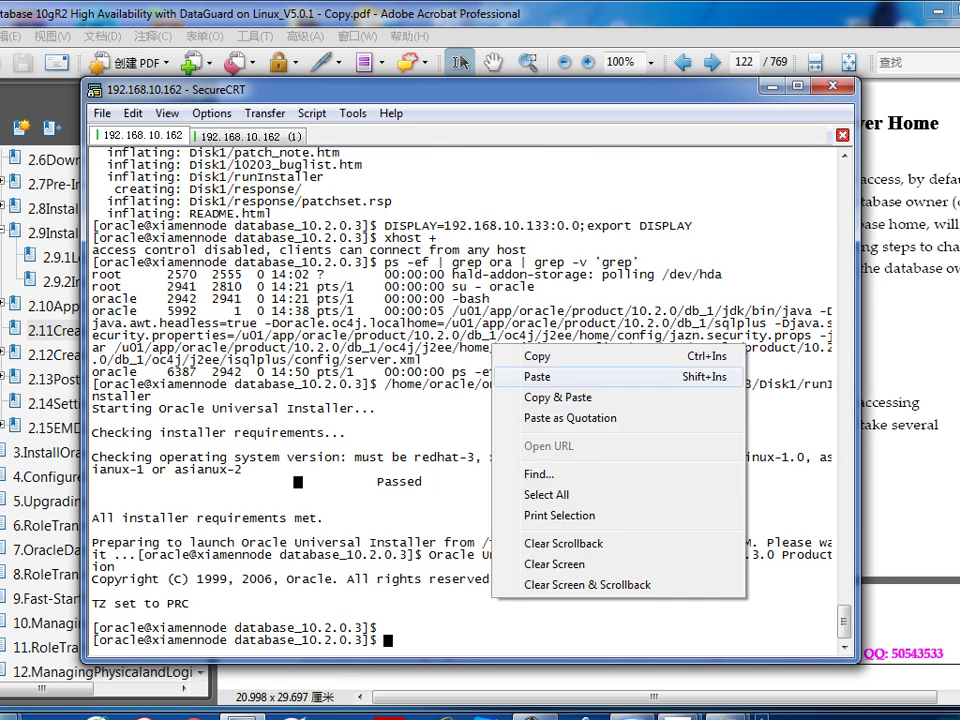
click(536, 315)
key(Return)
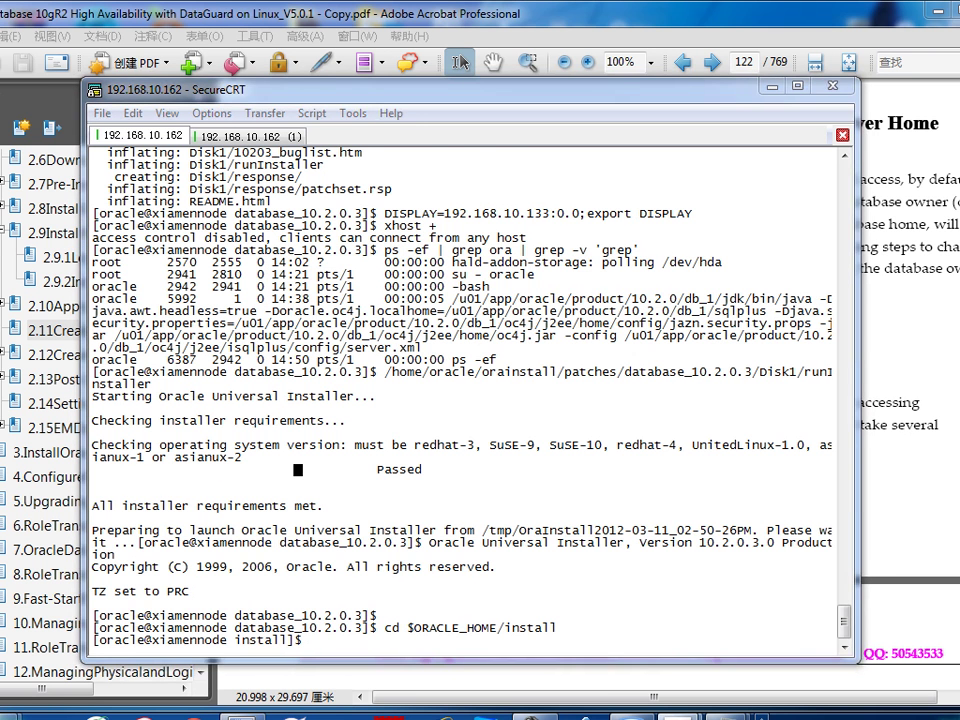
Run ./changePerm.sh in the install directory and answer y to continue past the disclaimer.
right_click(403, 246)
click(440, 270)
key(Return)
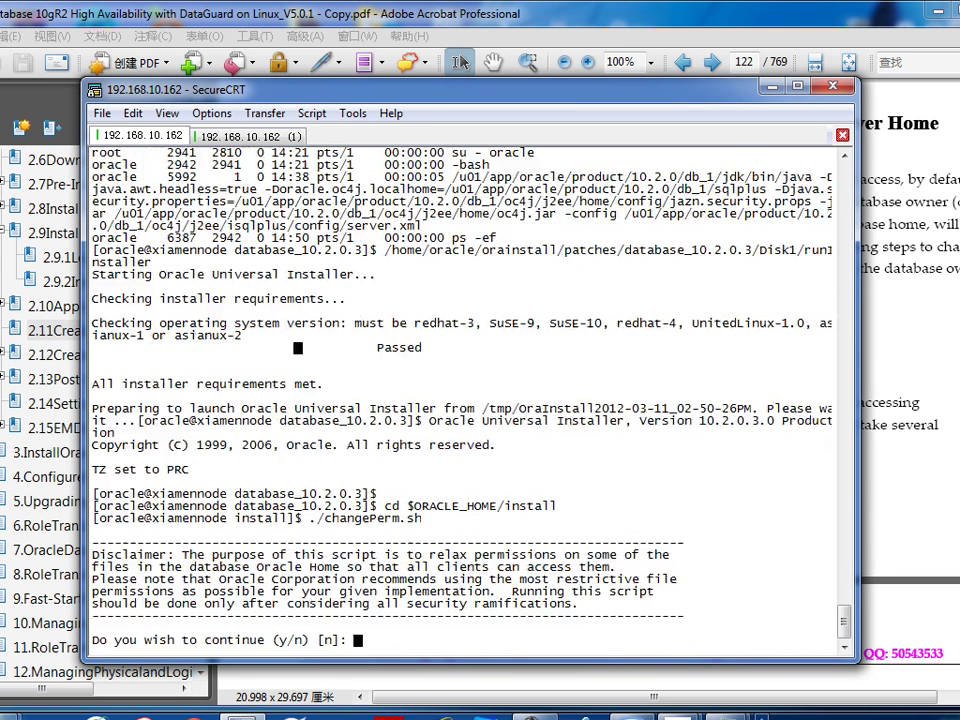
text(y)
key(Return)
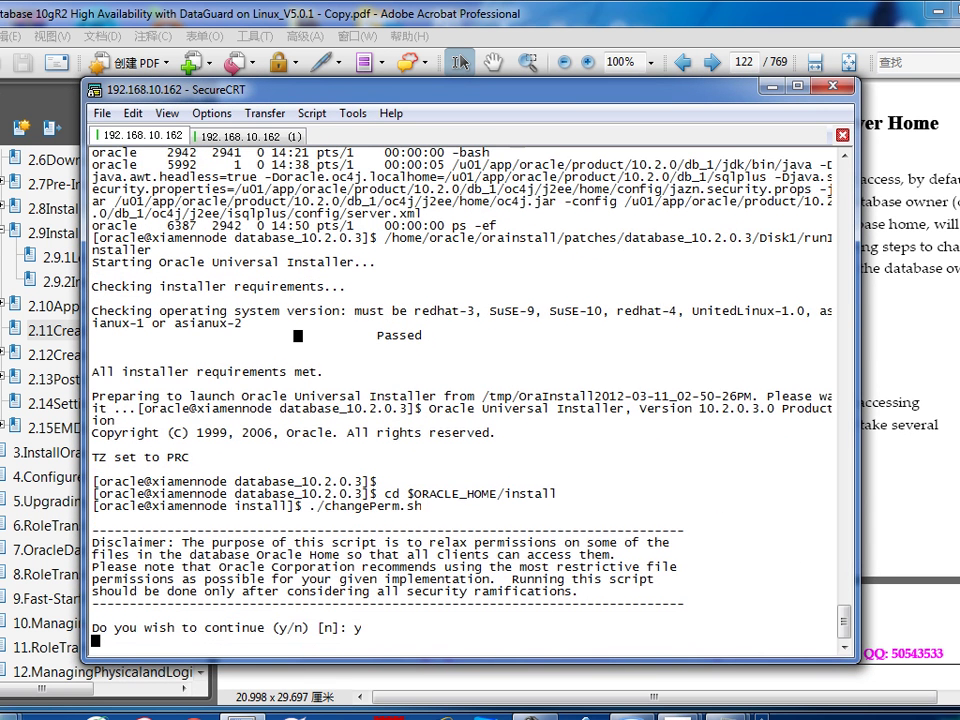